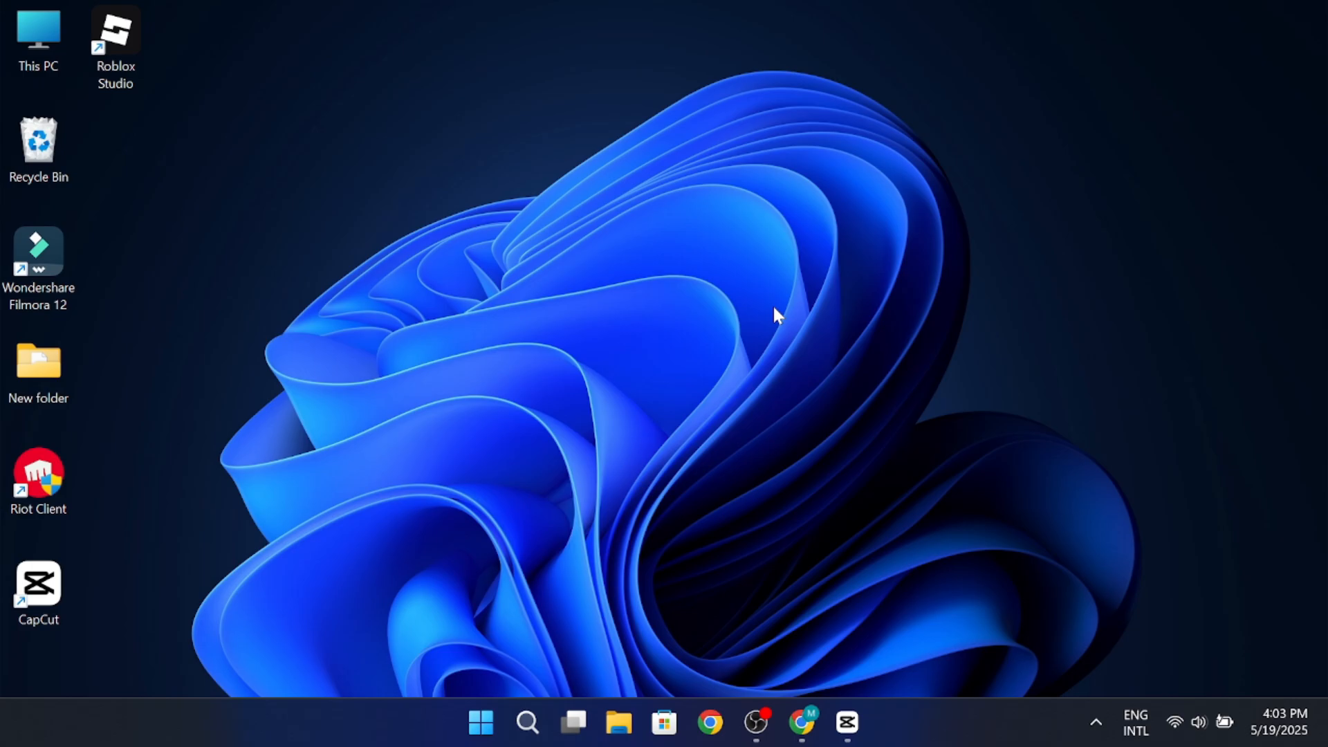
Step: Switch to Chrome and look over Canva's home page, including the design types and recent designs
left_click(802, 723)
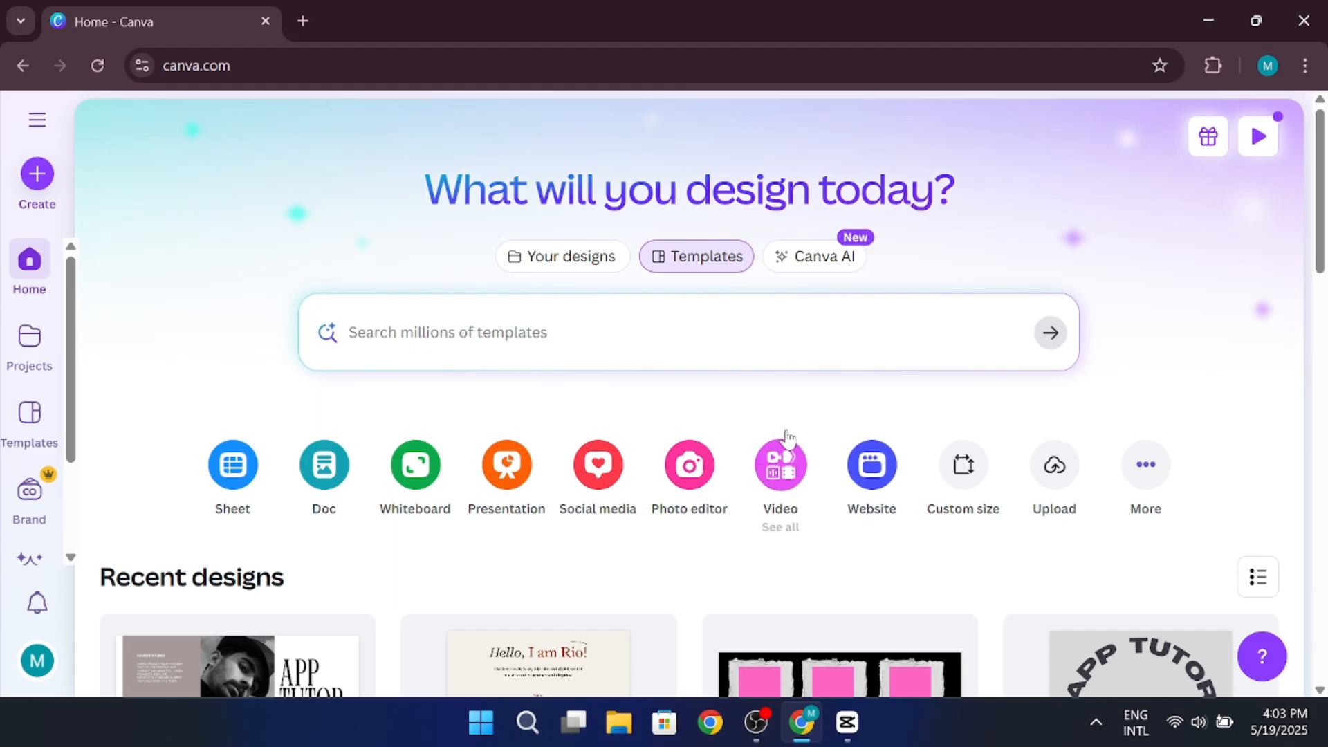
scroll(800, 424, "down", 5)
scroll(802, 422, "up", 5)
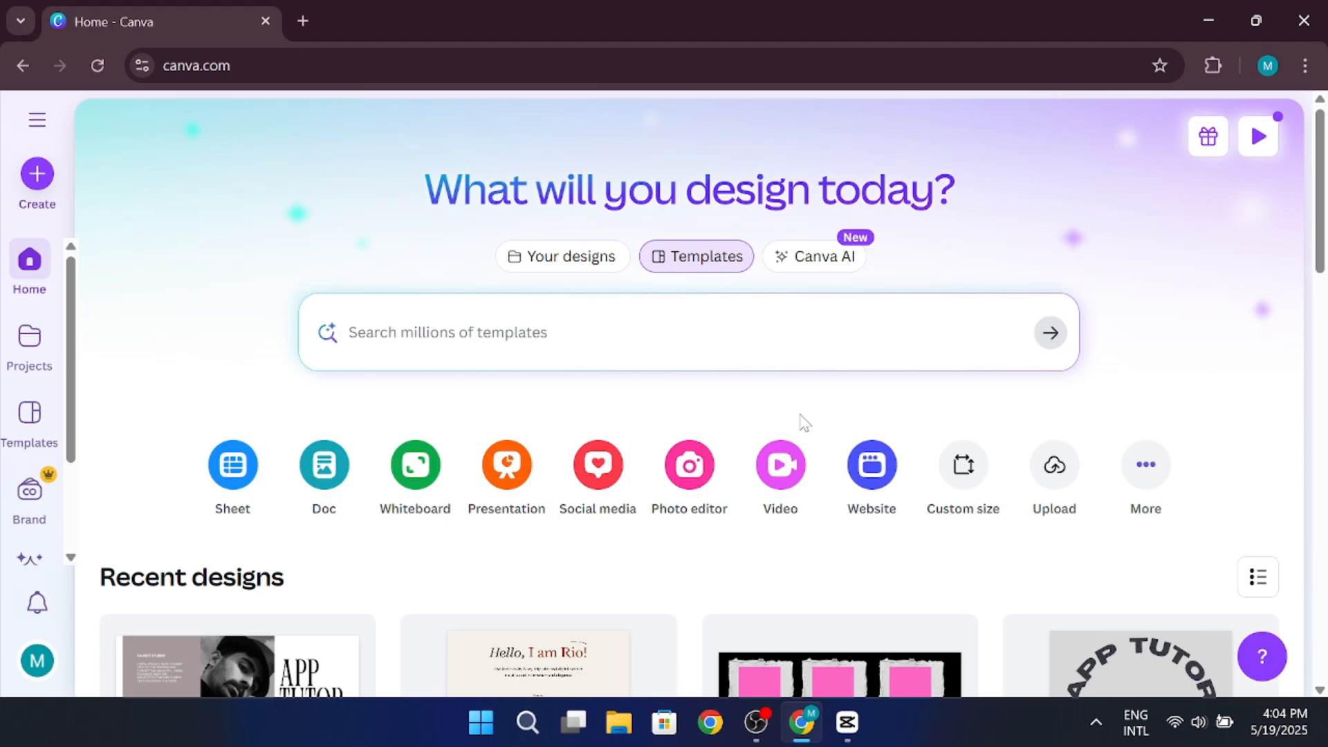
Step: Switch to CapCut, create a new video project, and dismiss the keyboard shortcut conflict notice
left_click(847, 723)
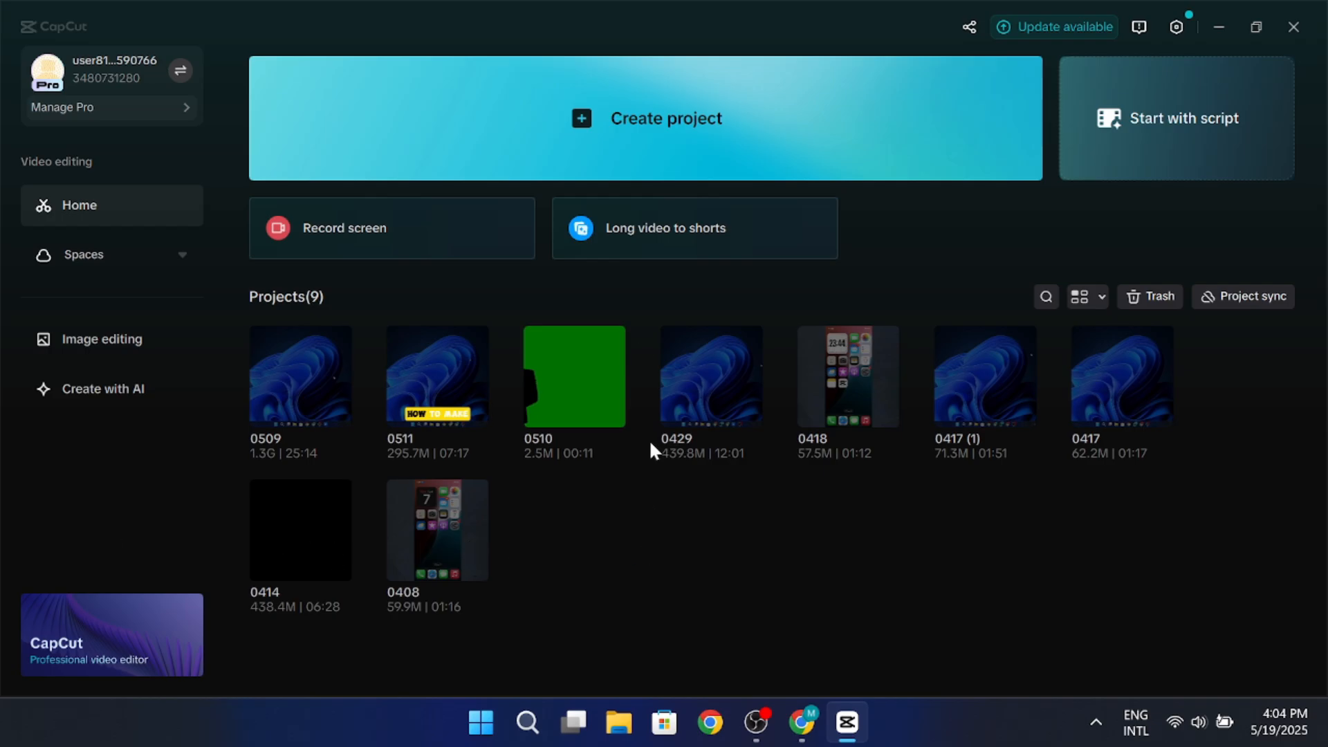
left_click(583, 140)
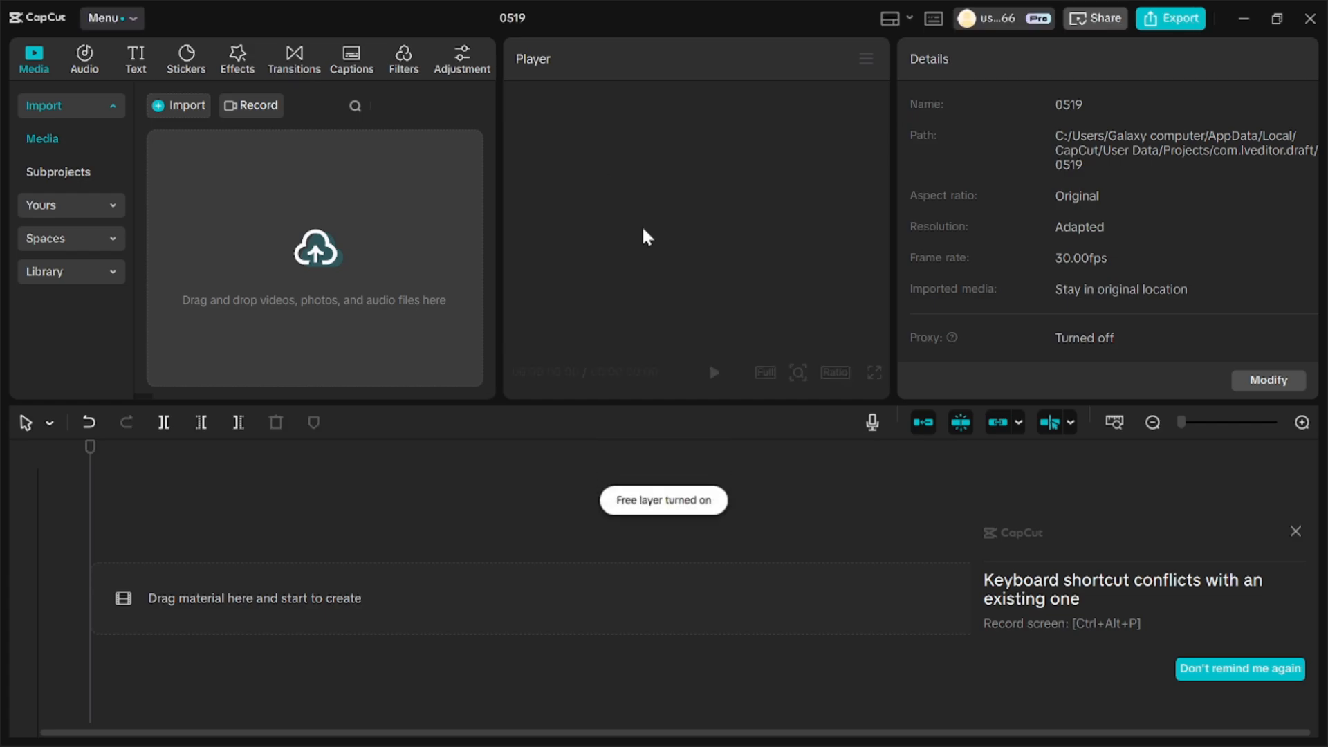
left_click(1296, 532)
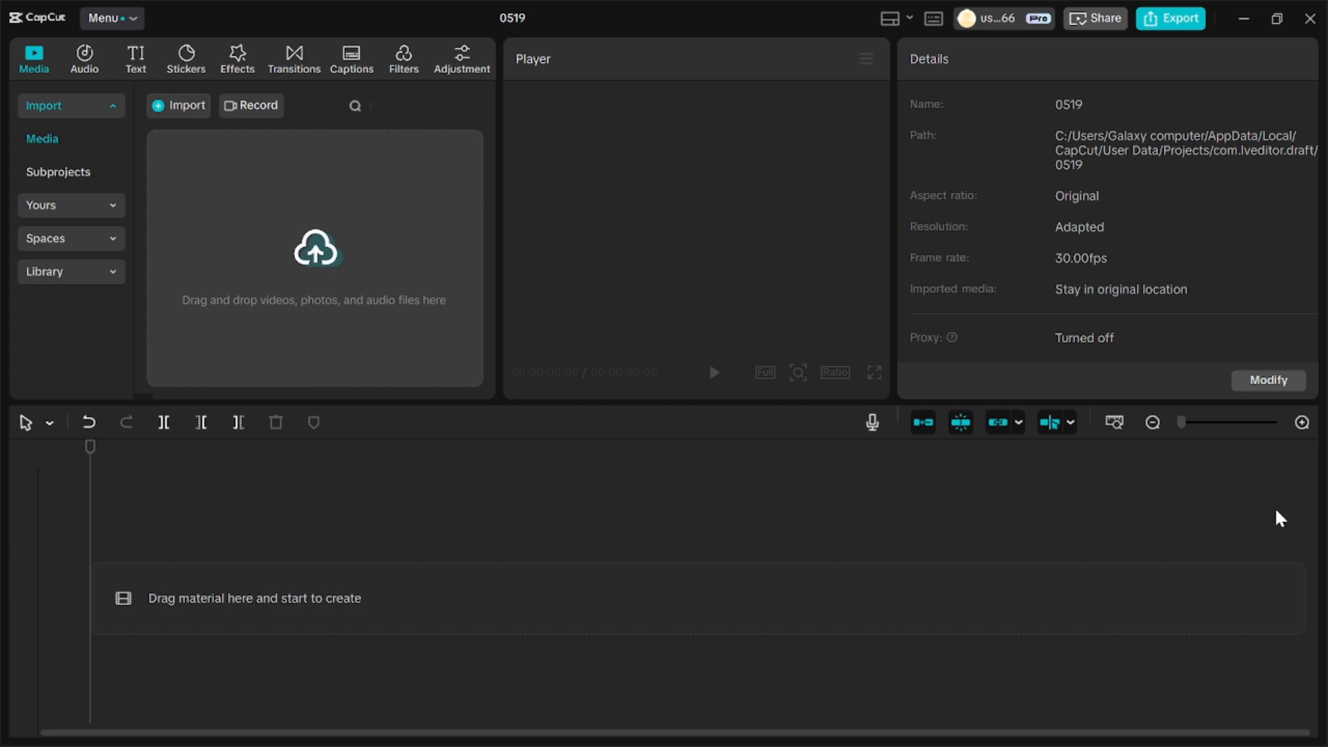
Step: Switch to the untitled Canva video design and upload the walking-figure video from the computer
left_click(1243, 18)
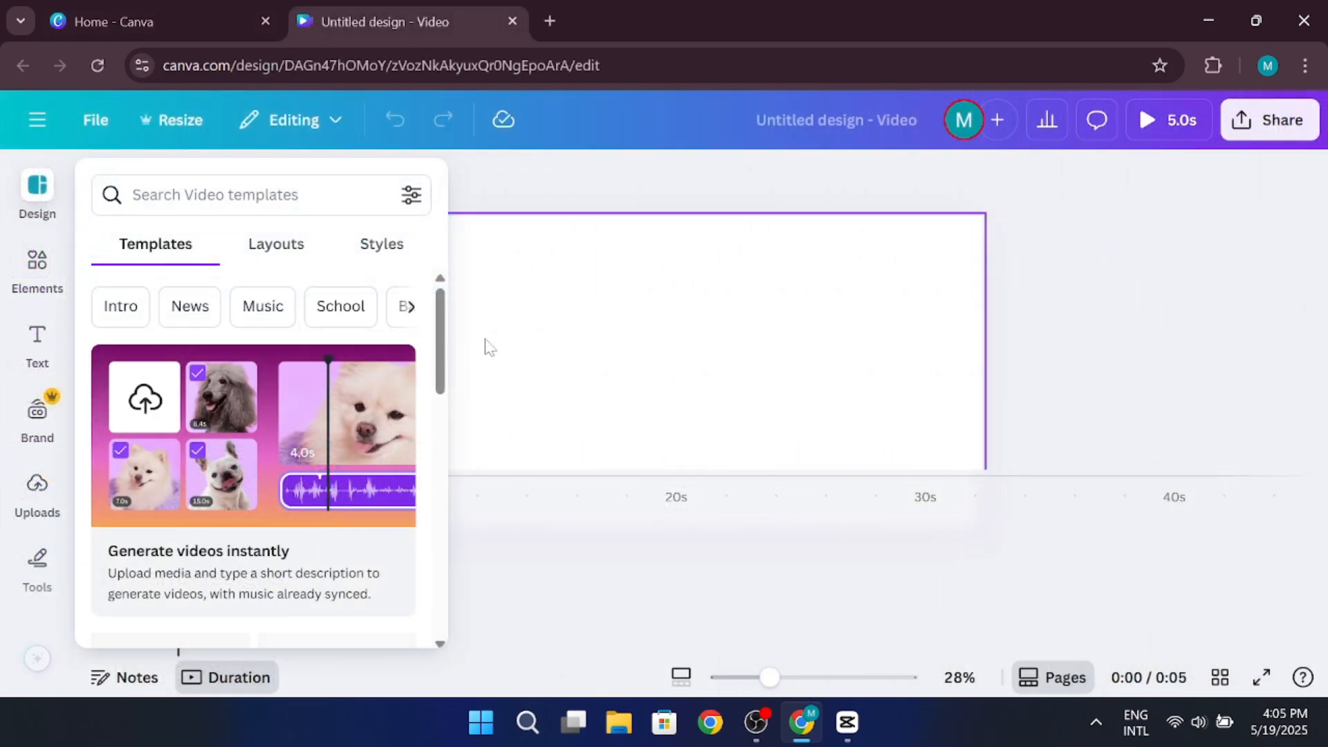
left_click(56, 501)
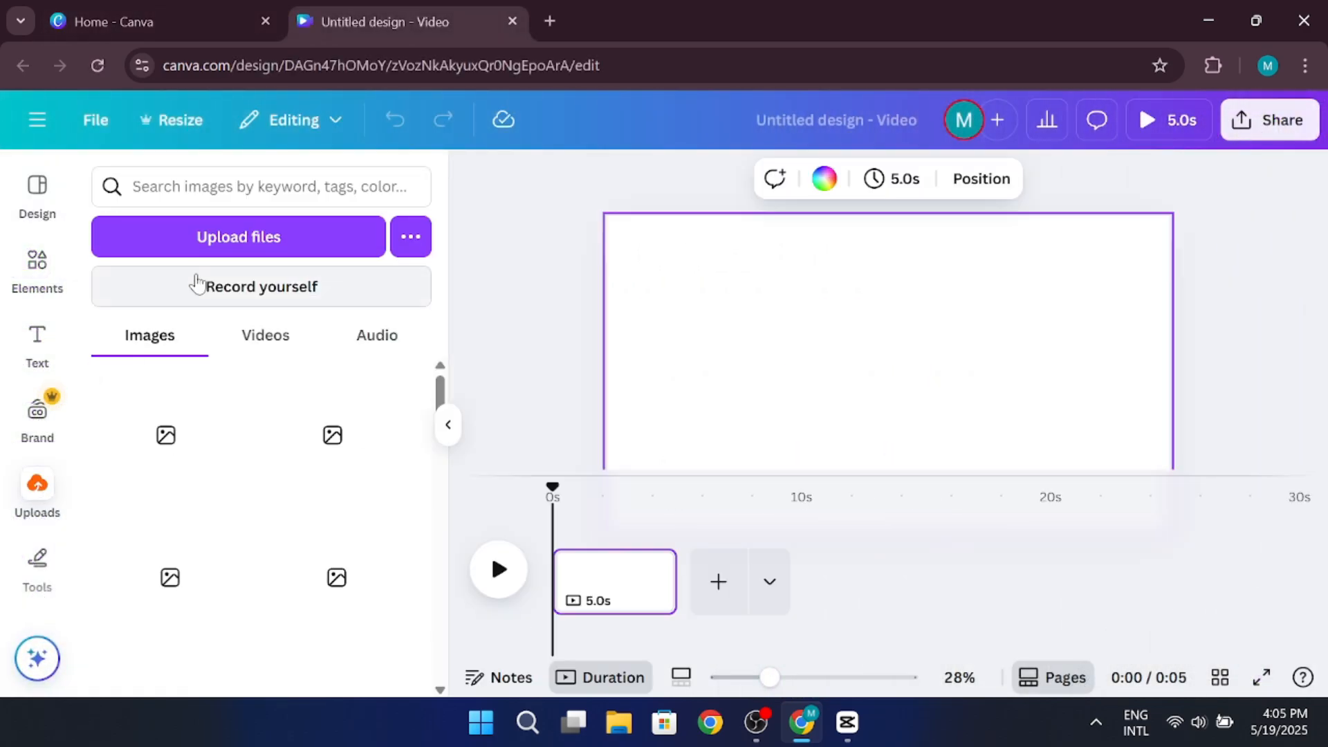
left_click(211, 249)
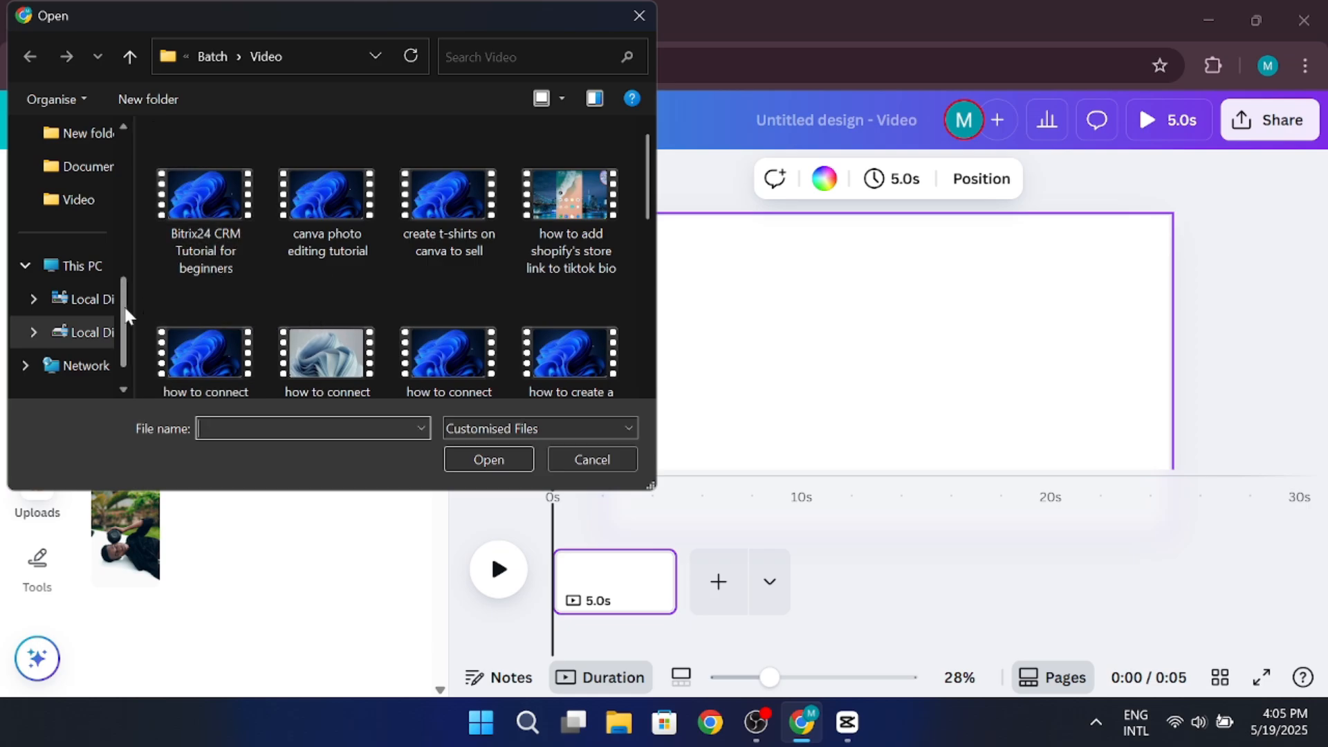
scroll(41, 290, "up", 3)
left_click(82, 271)
key("Escape")
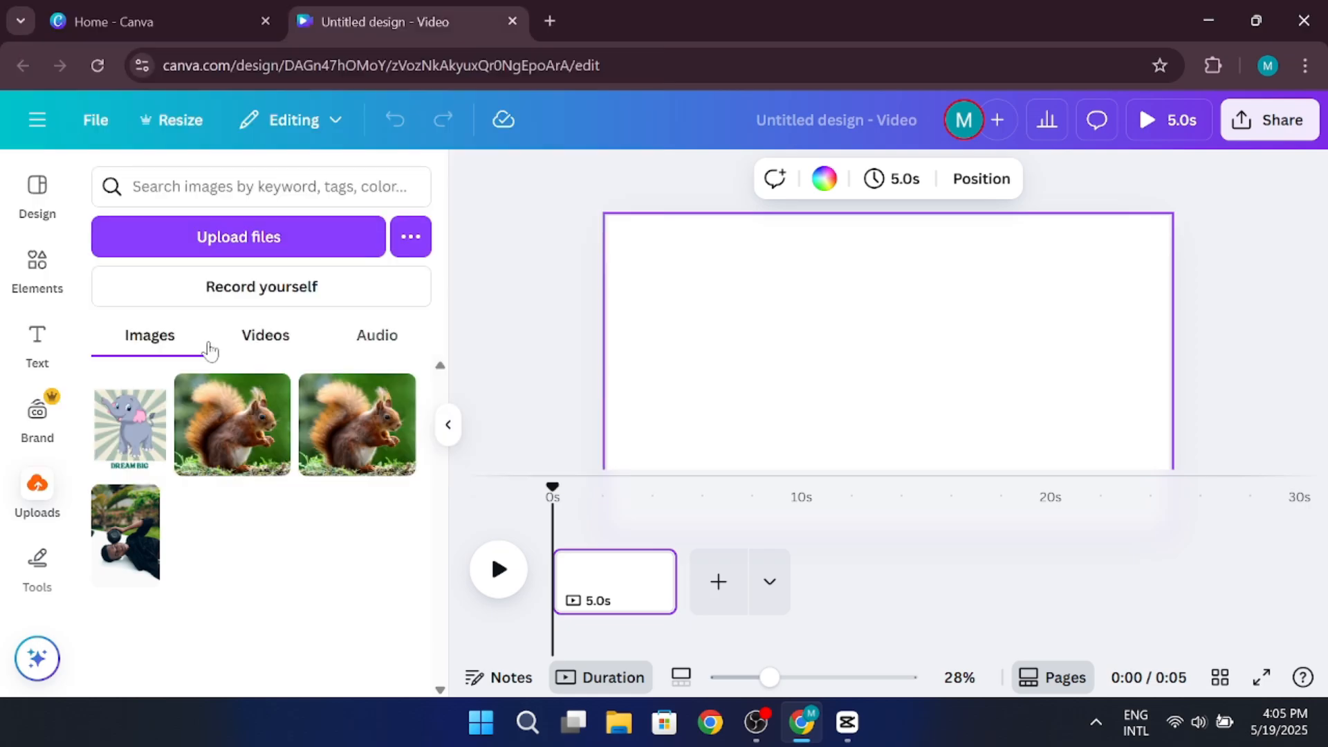
Step: Place the uploaded walking-figure video on the blank page and centre it horizontally
left_click(210, 352)
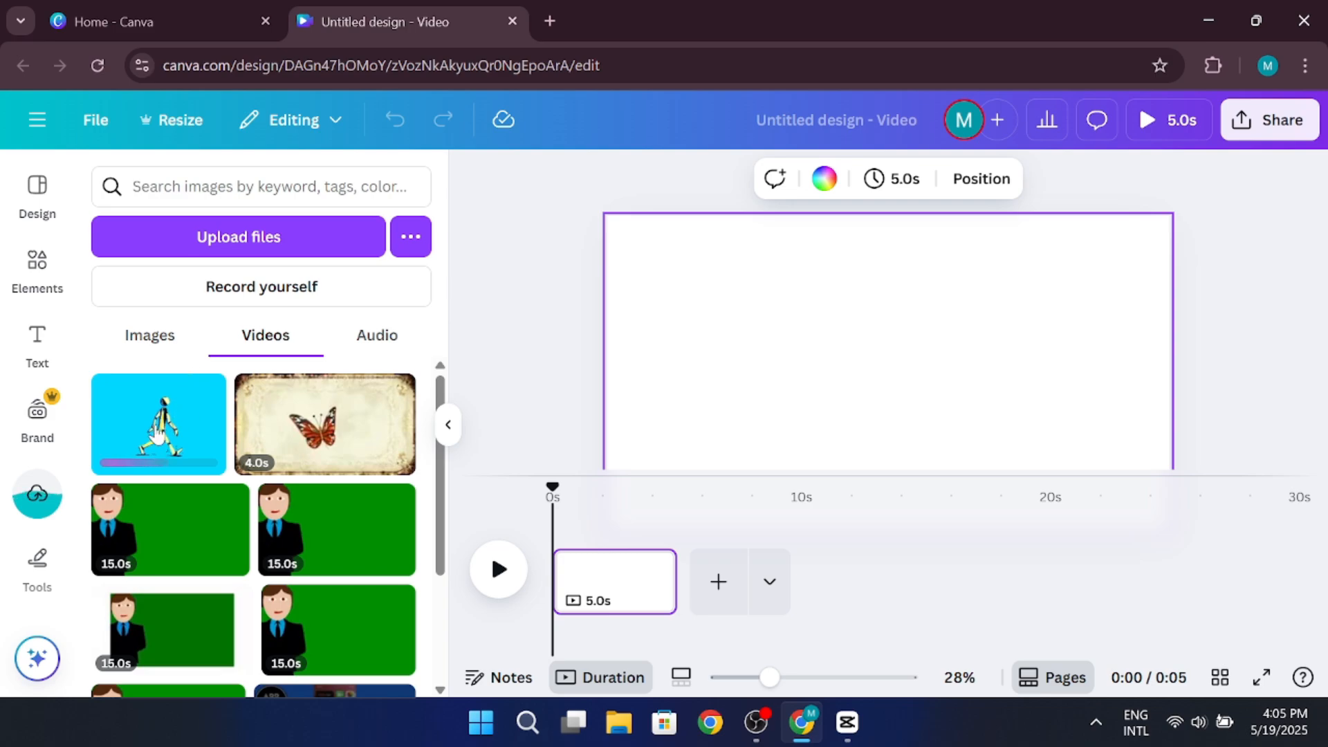
left_click_drag(158, 435, 899, 377)
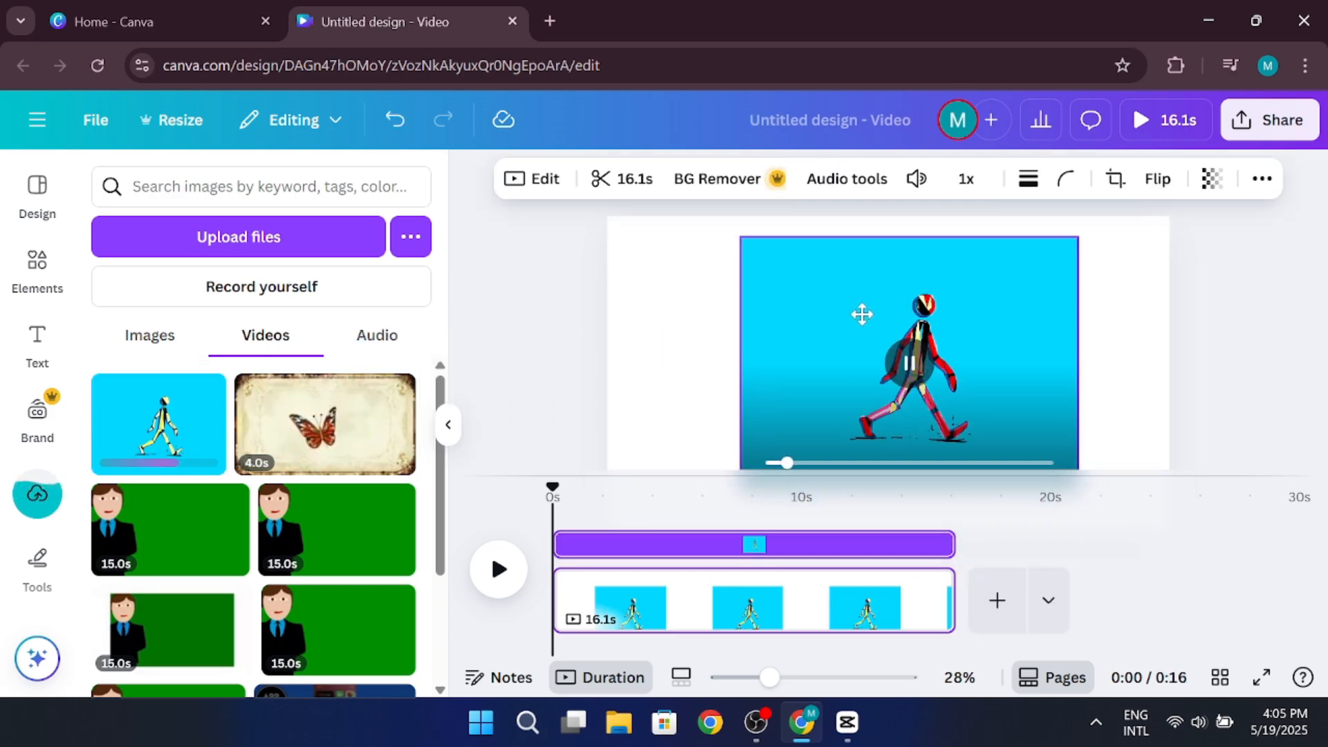
left_click_drag(862, 315, 845, 302)
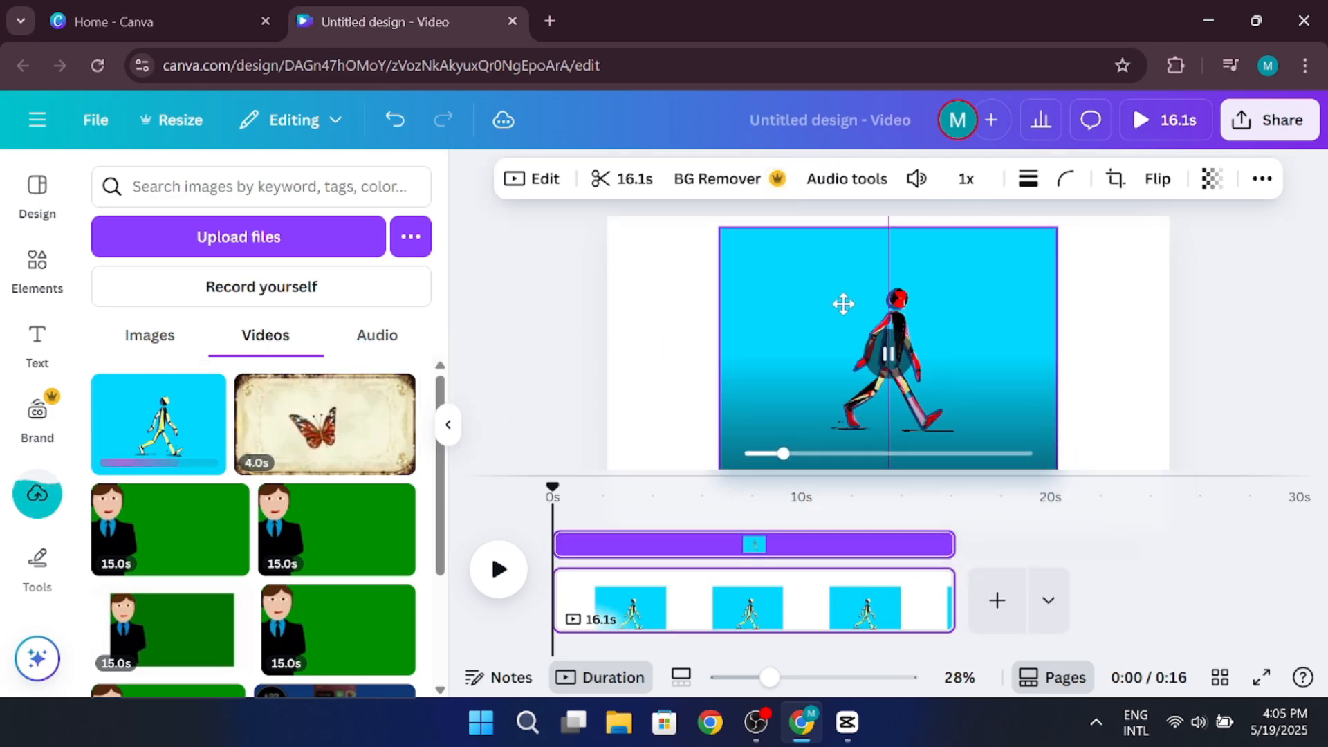
Step: Switch to CapCut, import the same walking-figure video, and place it at the start of the timeline
left_click(845, 722)
left_click(304, 255)
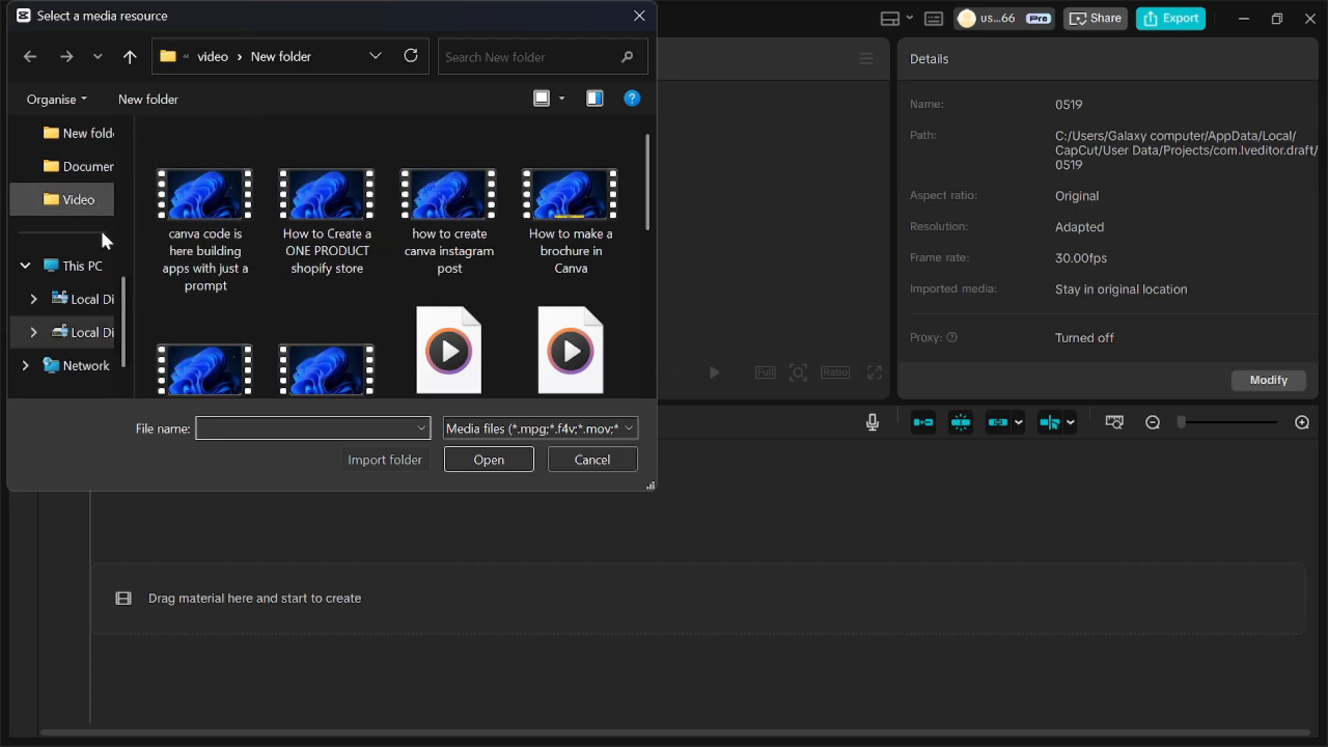
scroll(102, 233, "up", 5)
left_click(83, 134)
double_click(253, 317)
left_click_drag(218, 213, 193, 582)
Step: Split the timeline clip at 00:00:14:16 and delete the short piece after the cut
left_click_drag(288, 451, 522, 449)
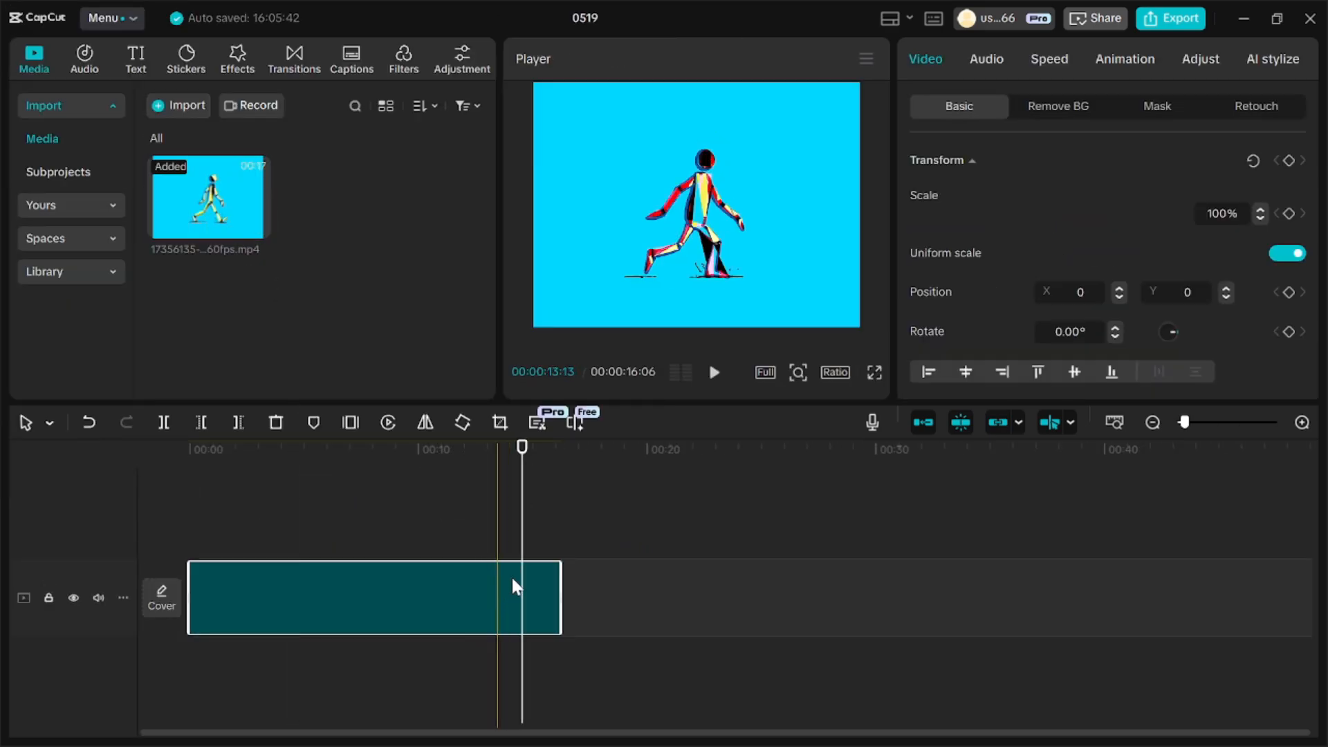
left_click(166, 423)
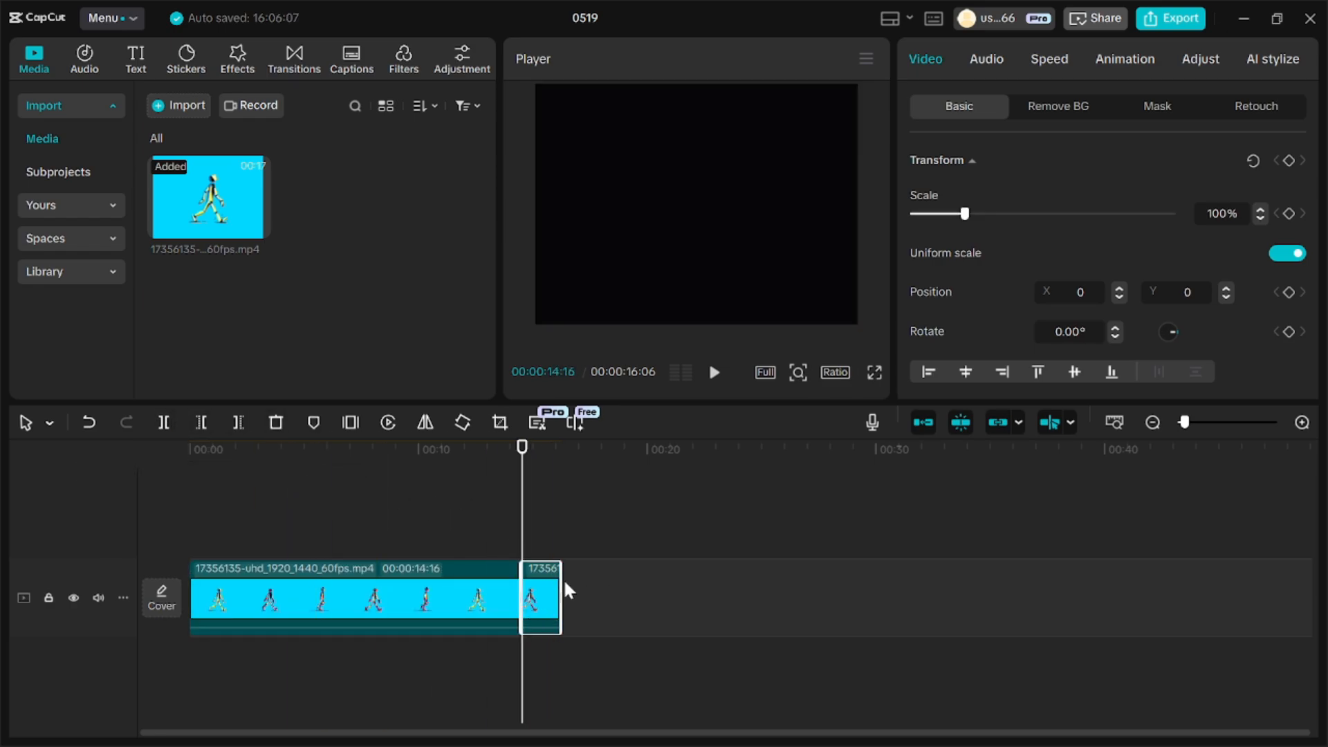
left_click_drag(552, 599, 596, 600)
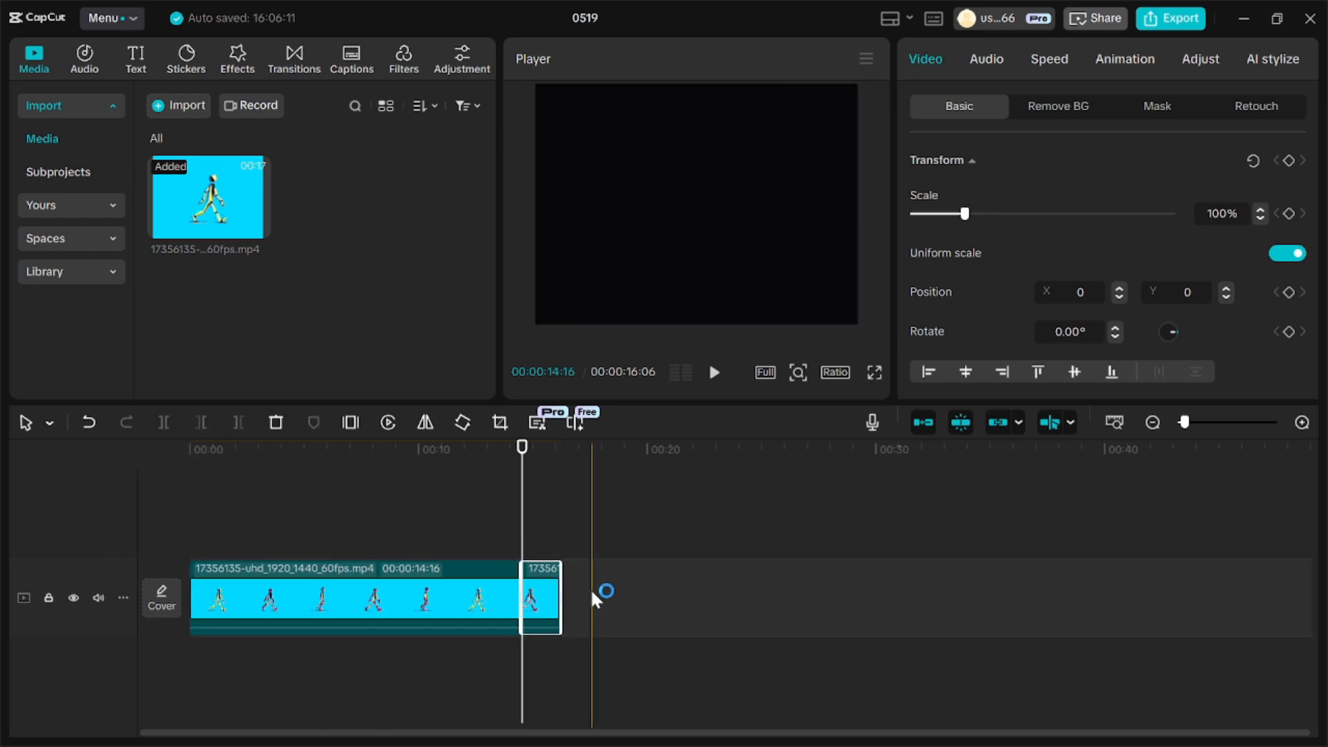
key("Delete")
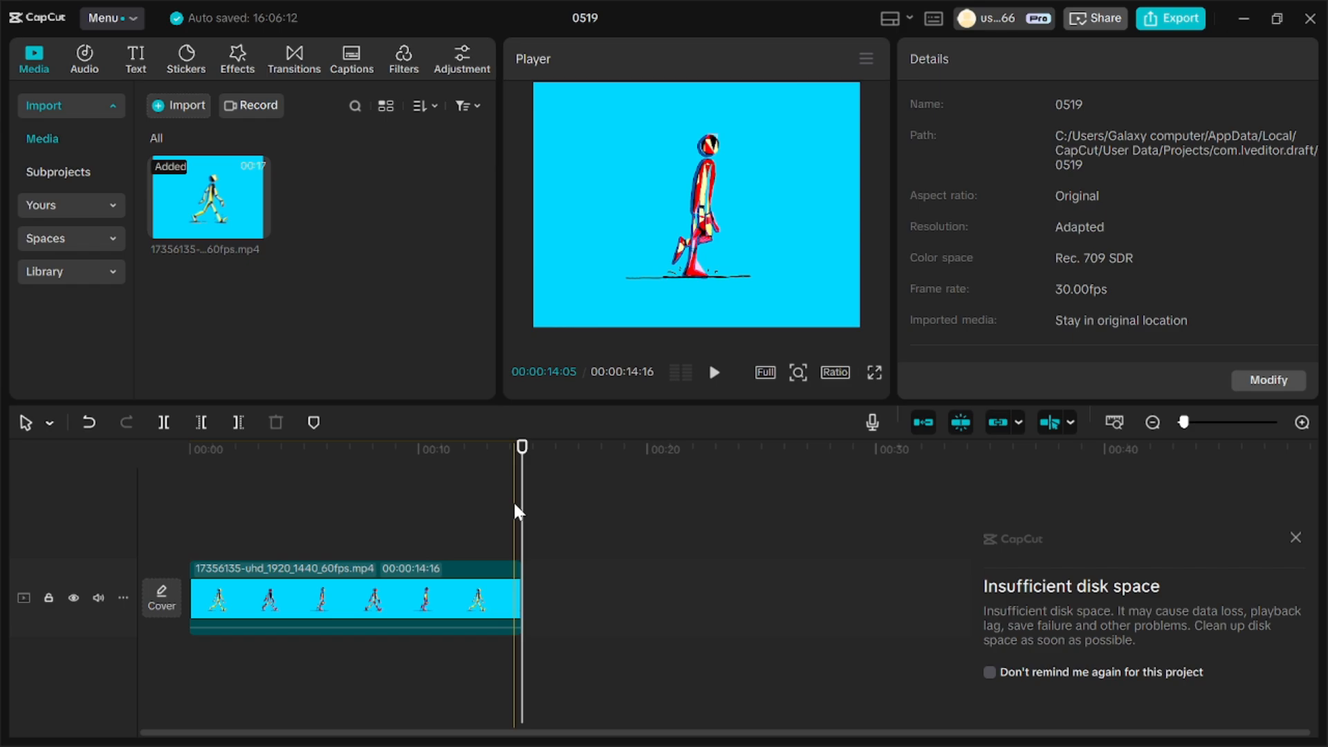
Step: Switch to Canva and align the walking-figure video with the page's upper edge, stretching both sides to fill the page width
left_click(1250, 22)
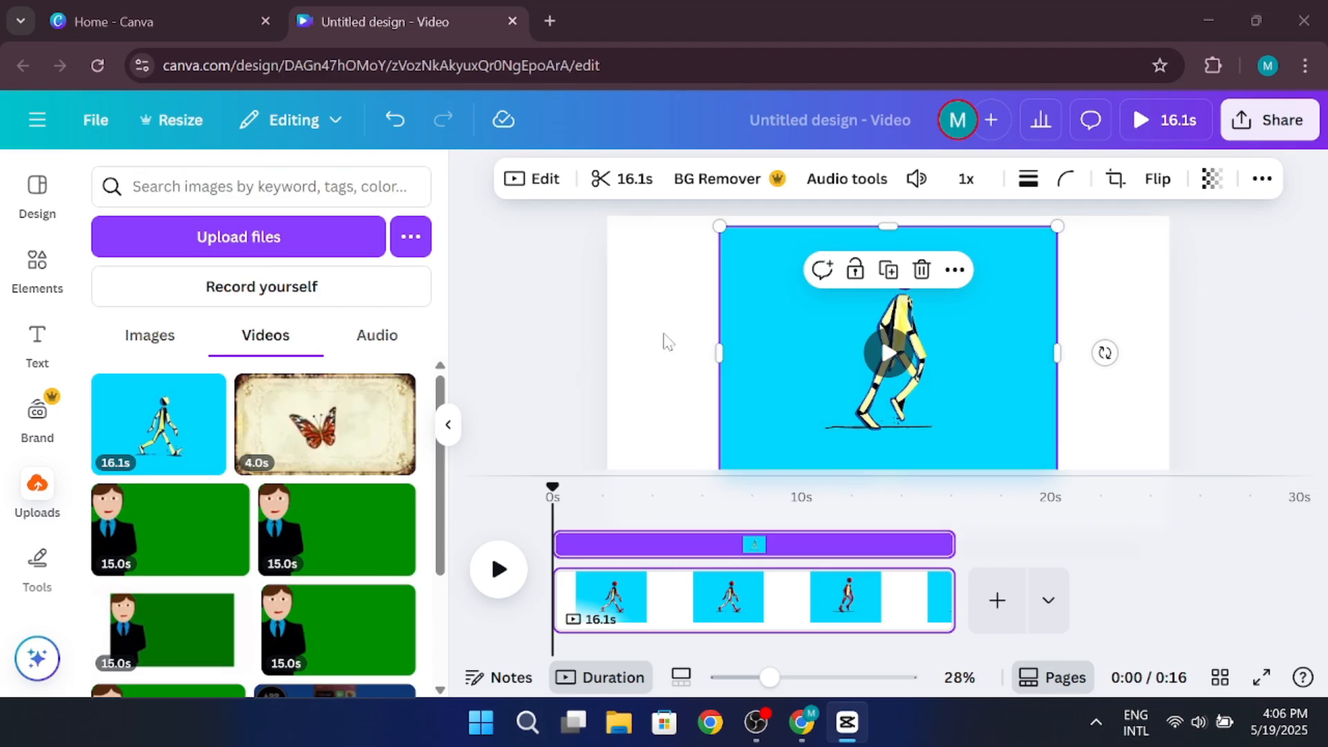
left_click(883, 343)
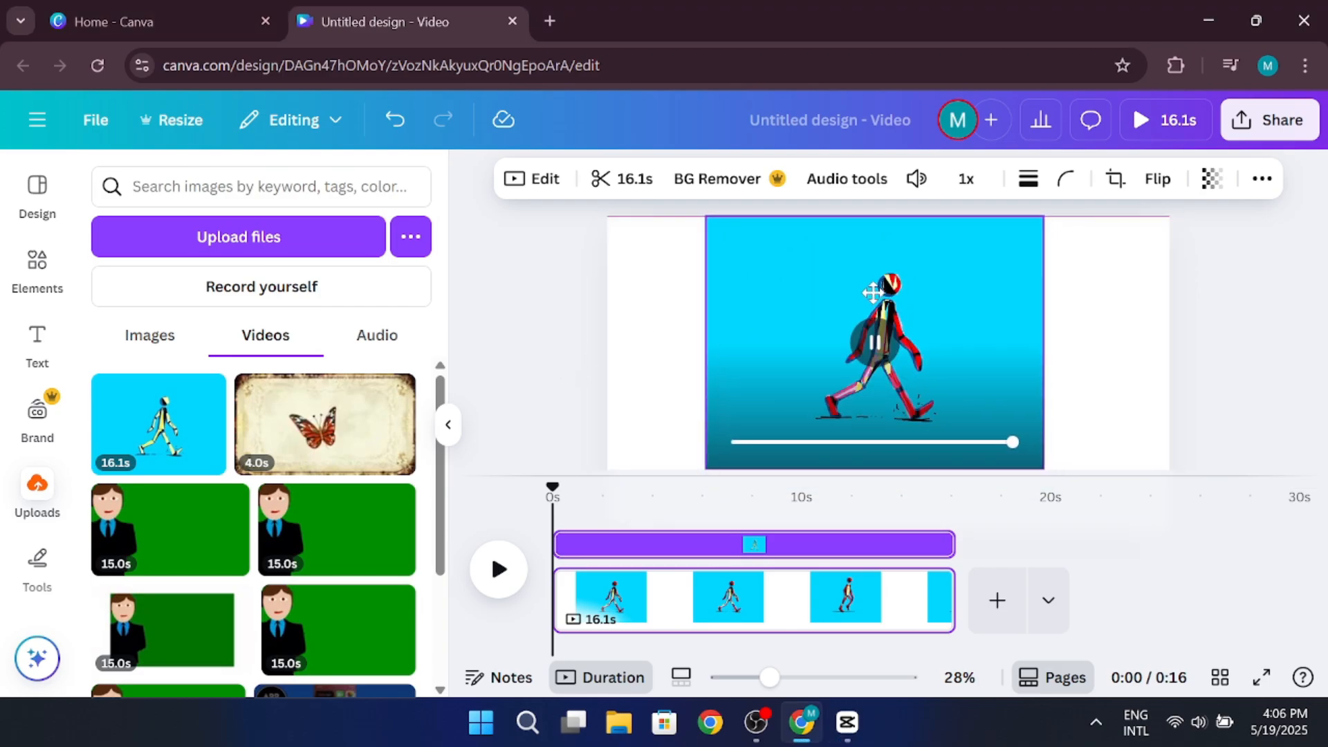
left_click_drag(1045, 342, 1175, 357)
left_click_drag(707, 342, 608, 339)
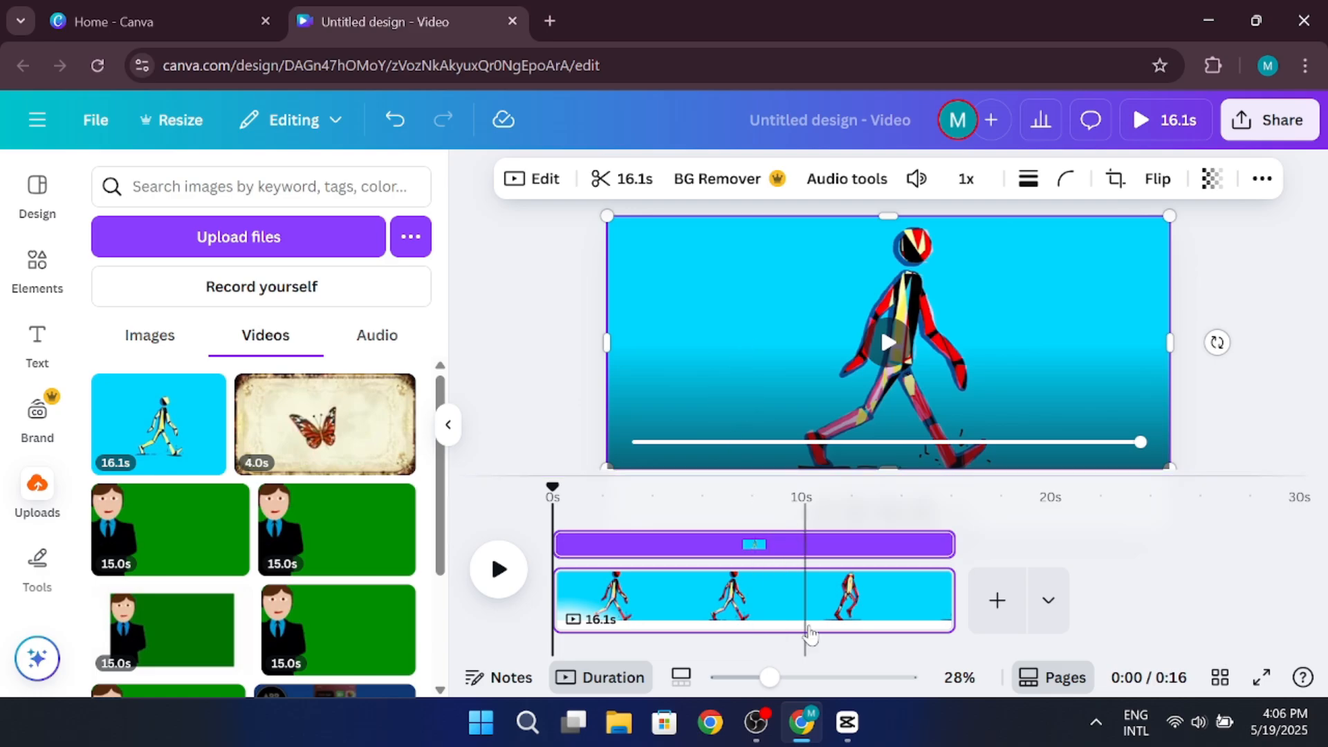
Step: Switch to CapCut and examine the transitions, auto captions, caption templates, and the clip's background removal options
left_click(848, 722)
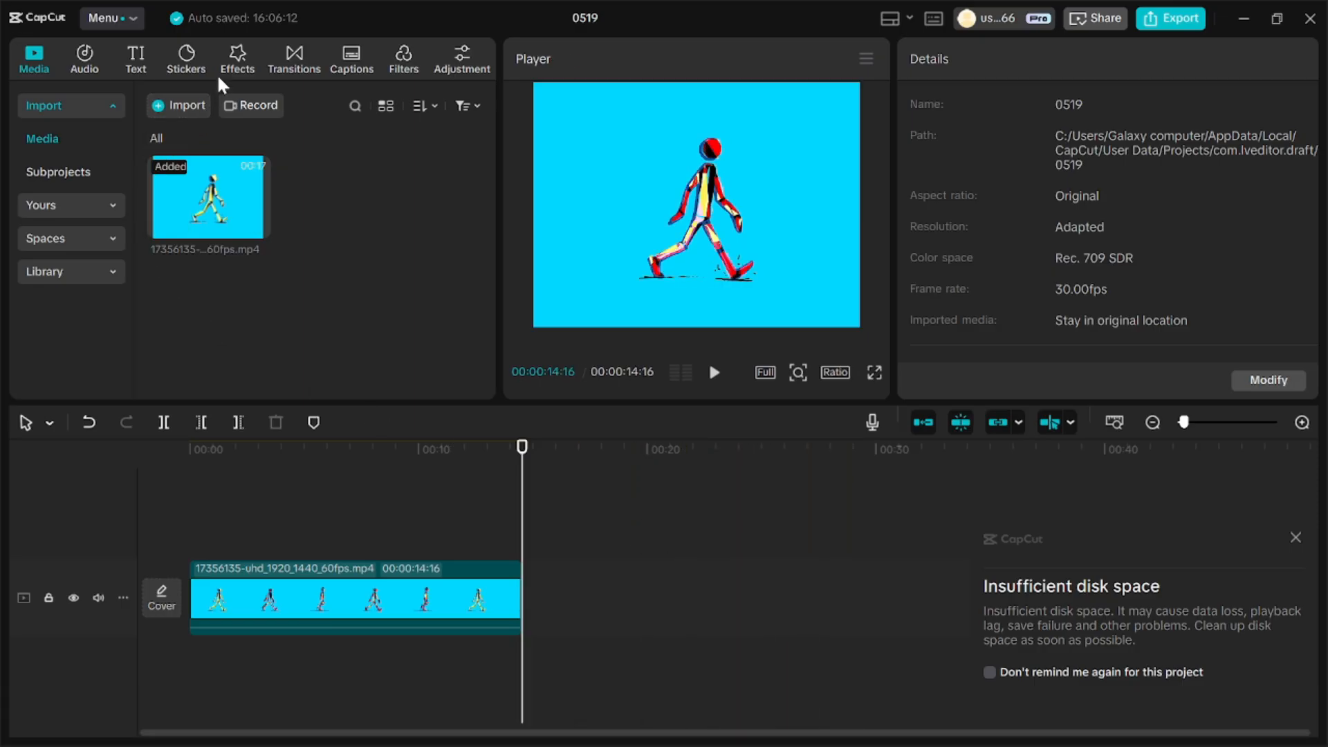
left_click(300, 73)
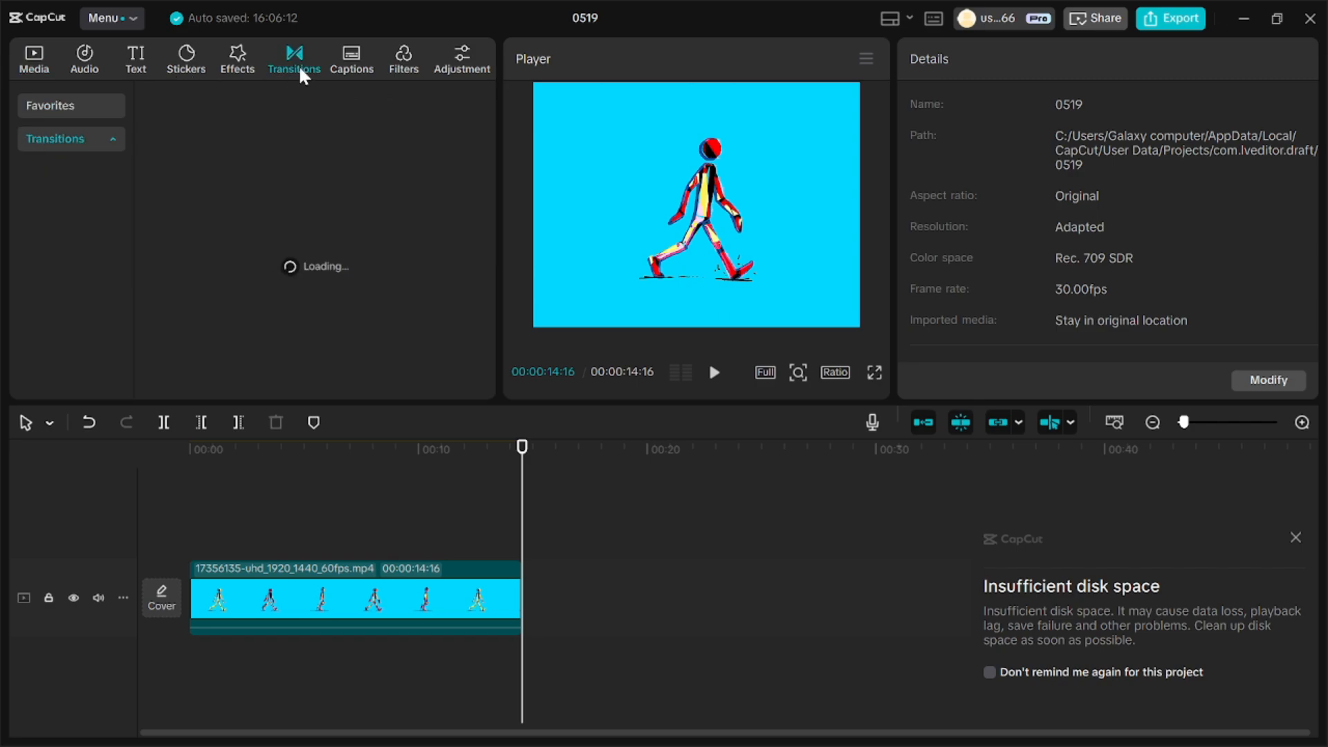
left_click(354, 63)
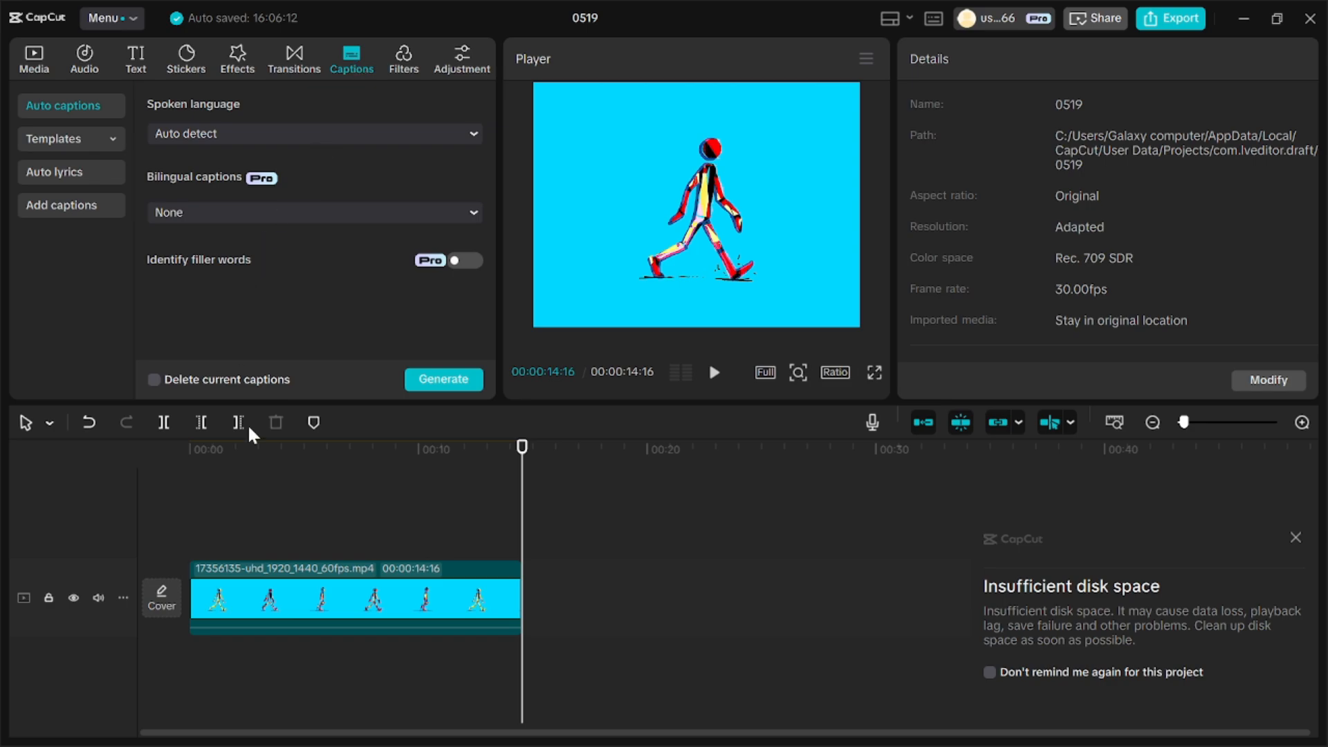
left_click(414, 599)
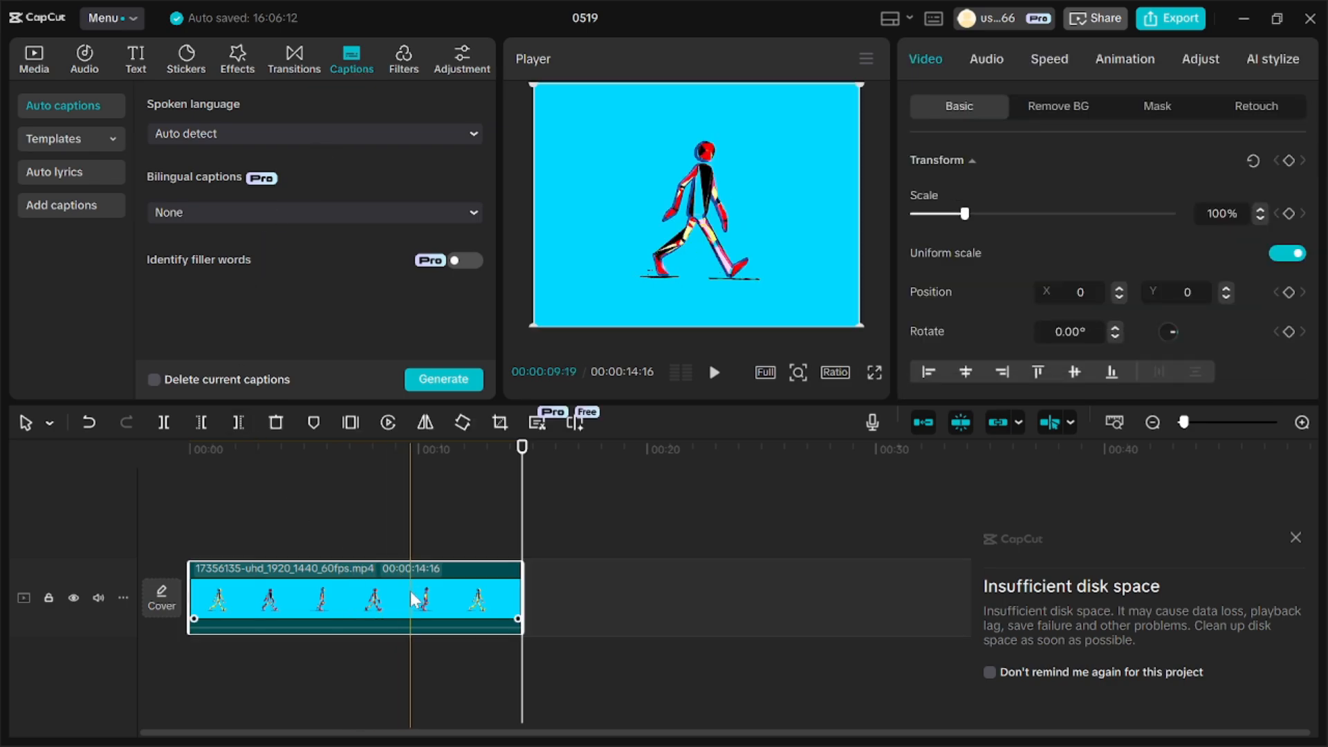
left_click(1053, 110)
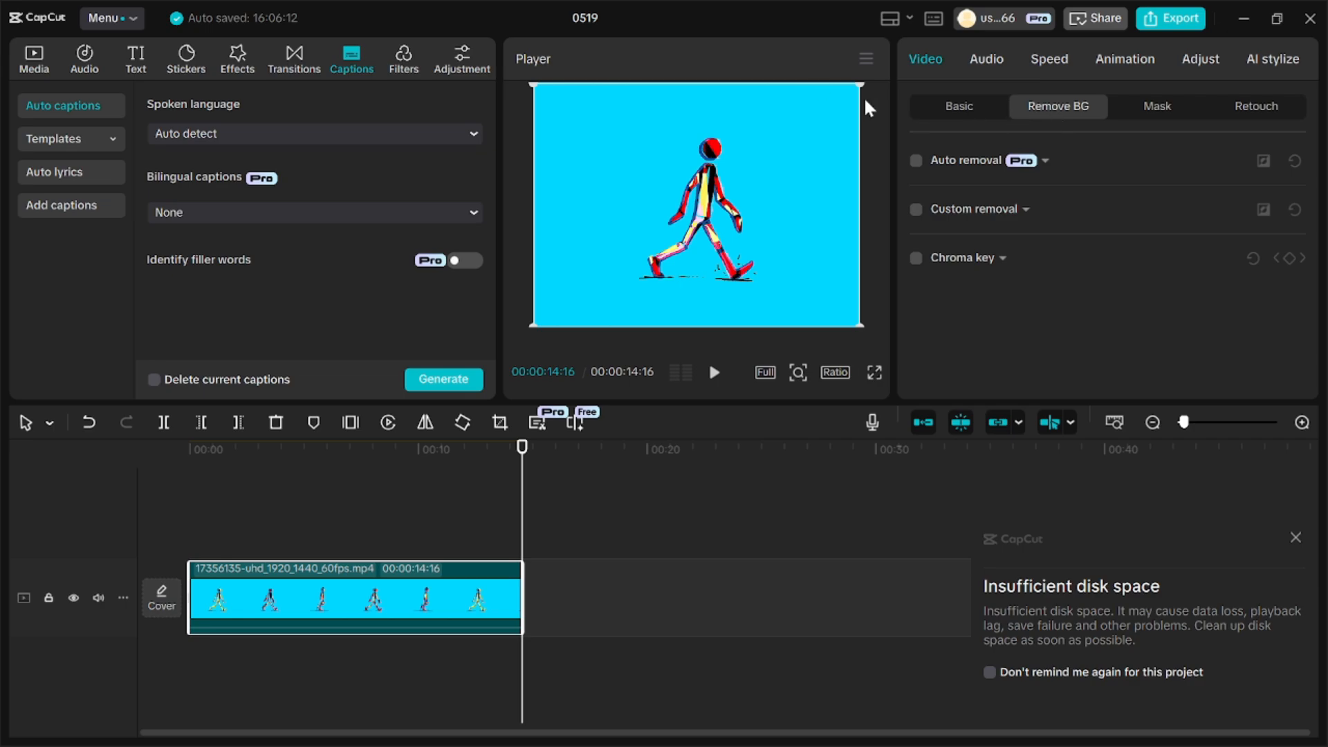
left_click(71, 148)
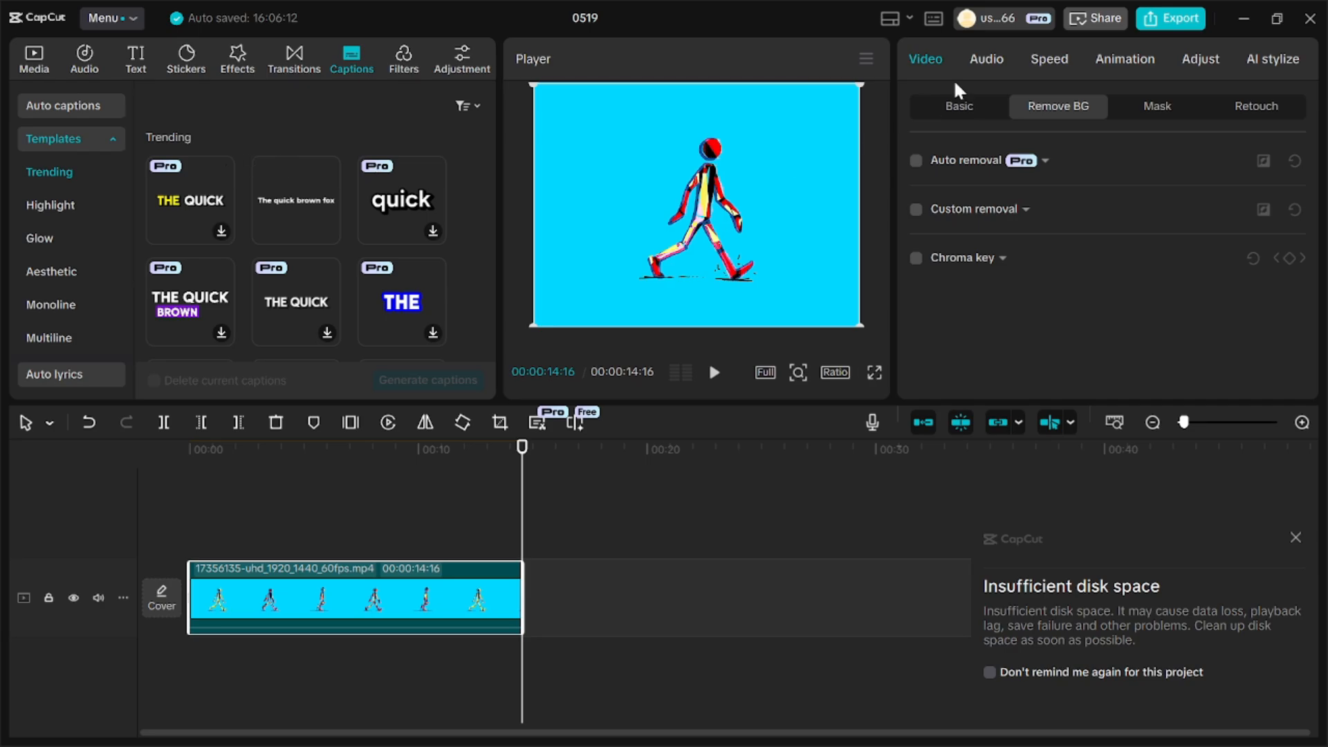
Step: Switch to Canva, look through the editor's available feature categories, and open the drawing tools
left_click(1242, 20)
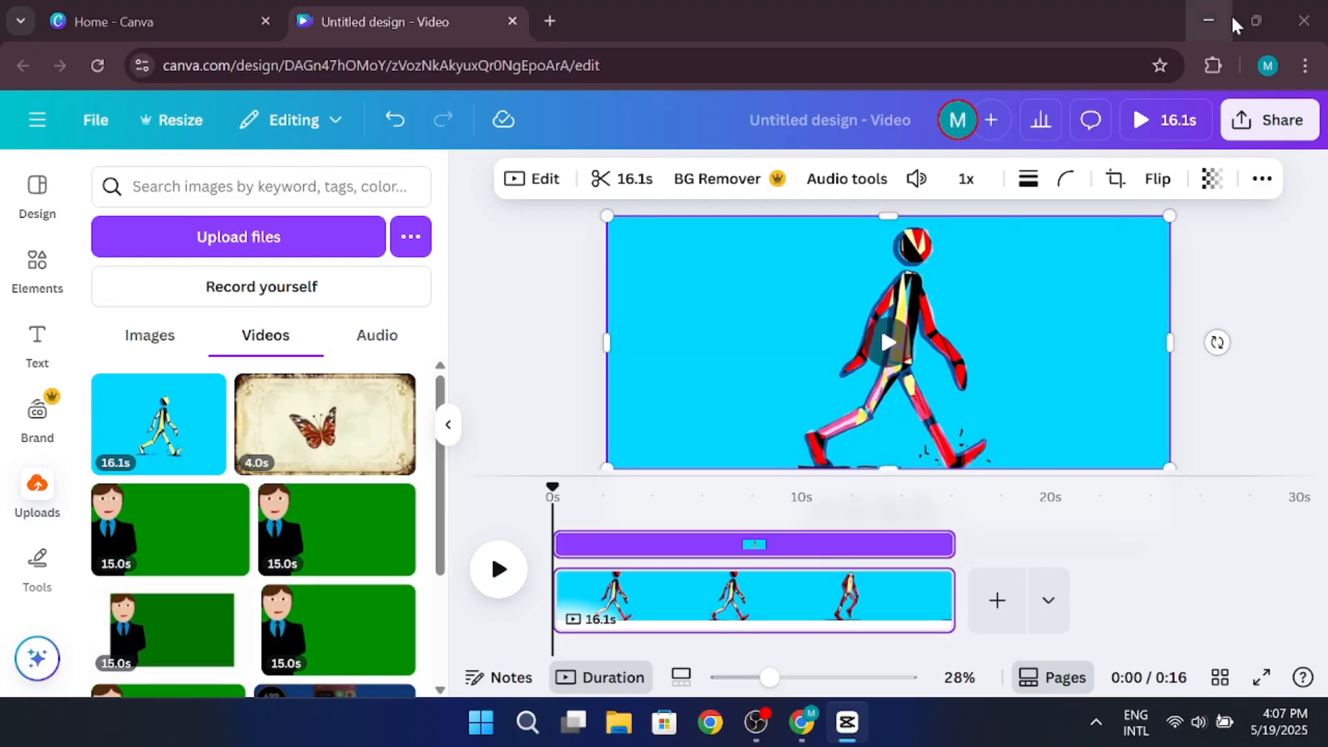
mouse_move(953, 545)
left_mouse_down()
mouse_move(941, 541)
mouse_move(954, 541)
left_mouse_up()
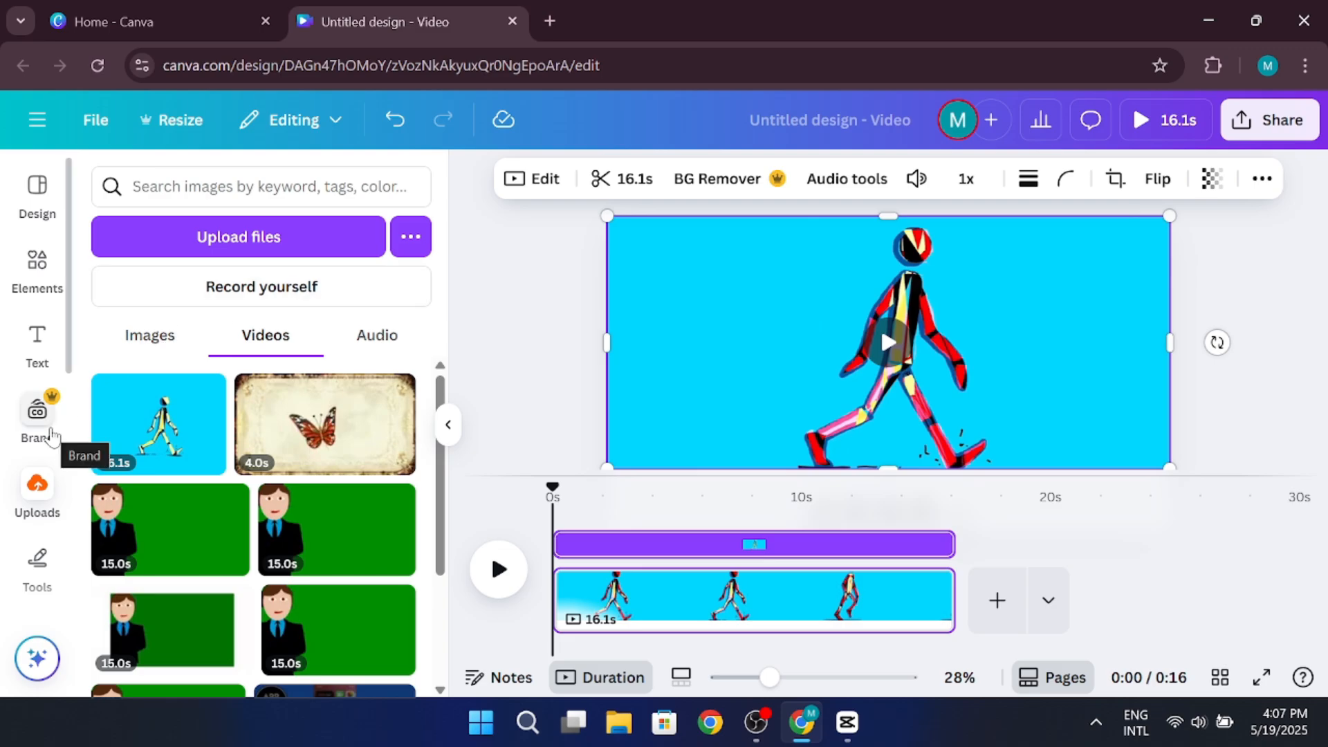
scroll(45, 436, "down", 5)
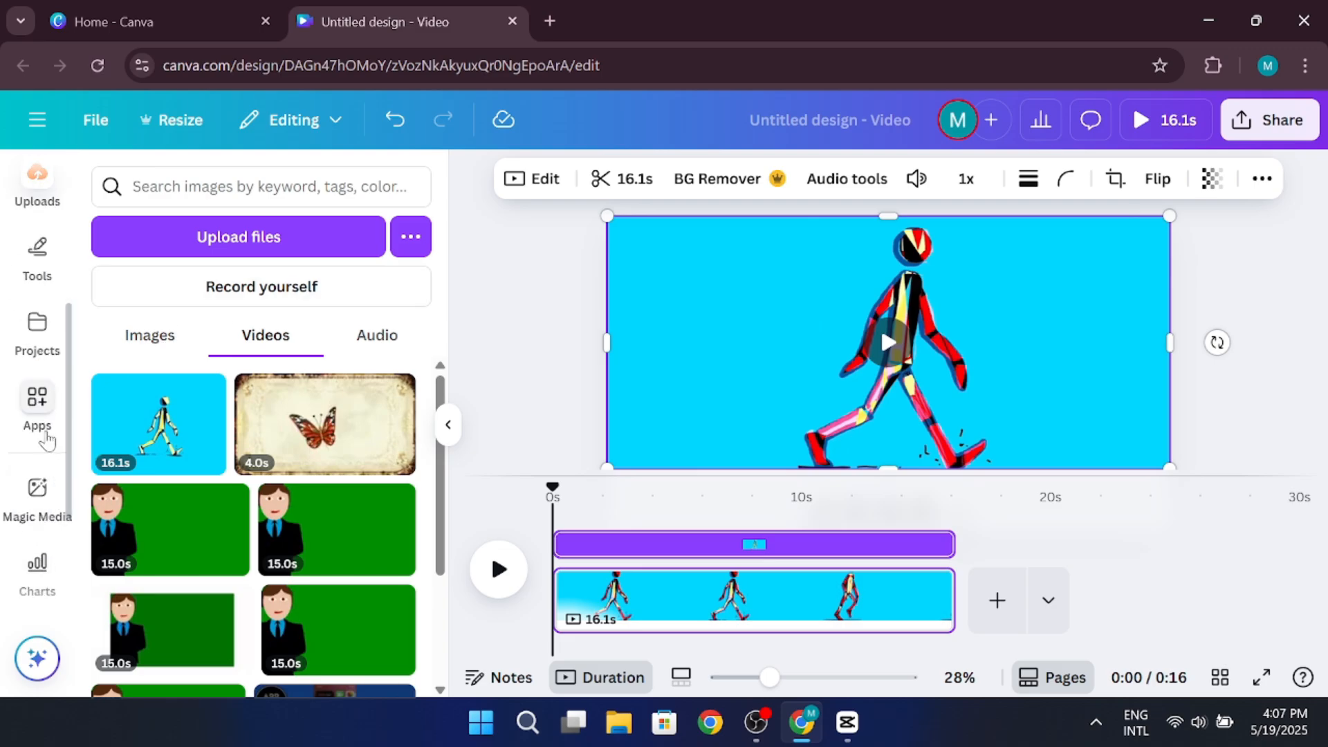
scroll(44, 436, "down", 3)
scroll(45, 436, "up", 5)
left_click(38, 349)
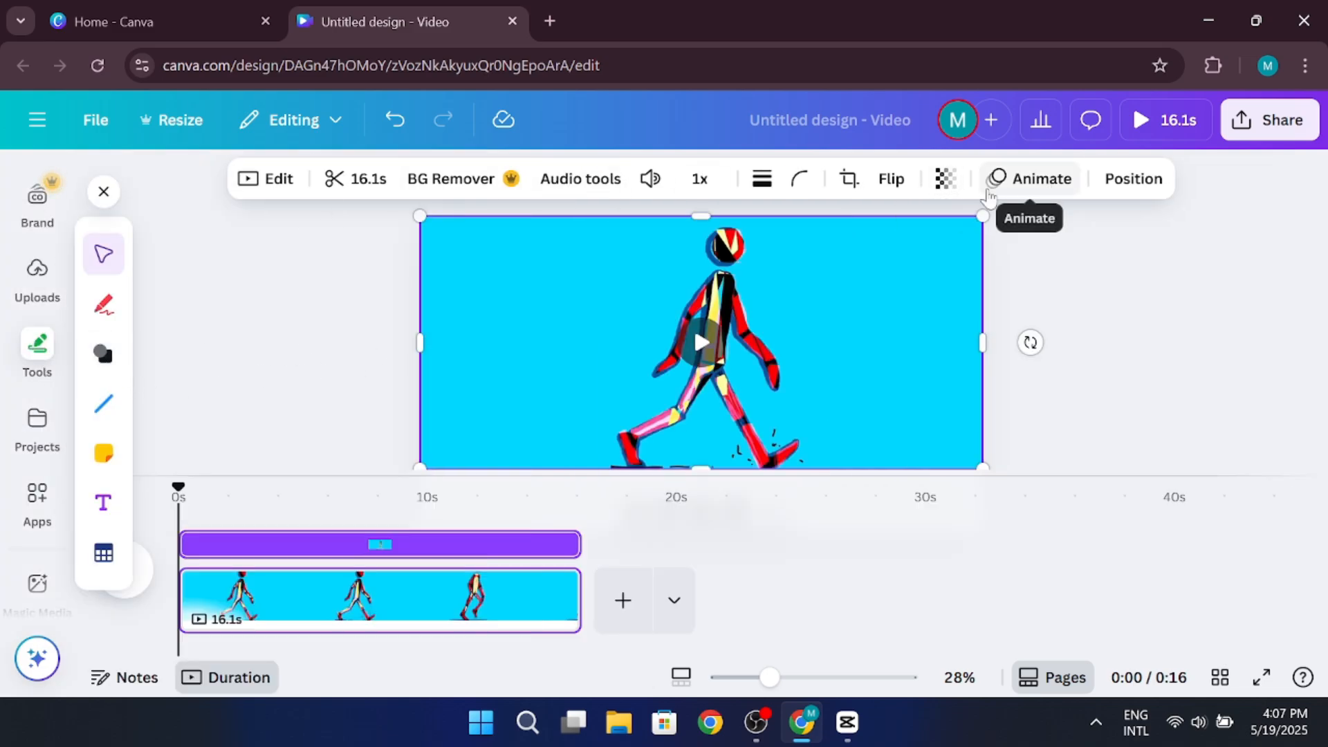
Step: Make the walking-figure video partly transparent
left_click(946, 178)
left_click_drag(981, 261, 937, 261)
left_click(1127, 284)
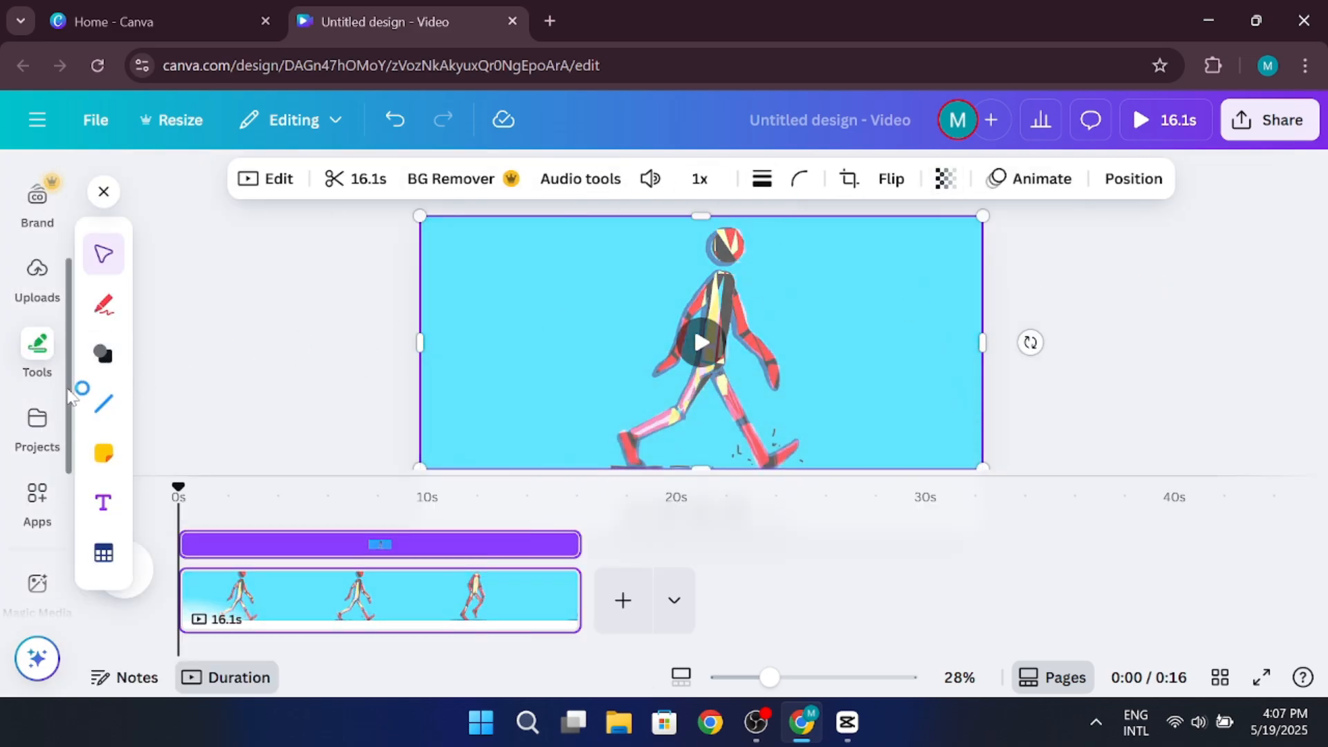
Step: Open the video's editing options and apply the Fresco filter at intensity 100
scroll(59, 422, "down", 5)
scroll(49, 450, "up", 7)
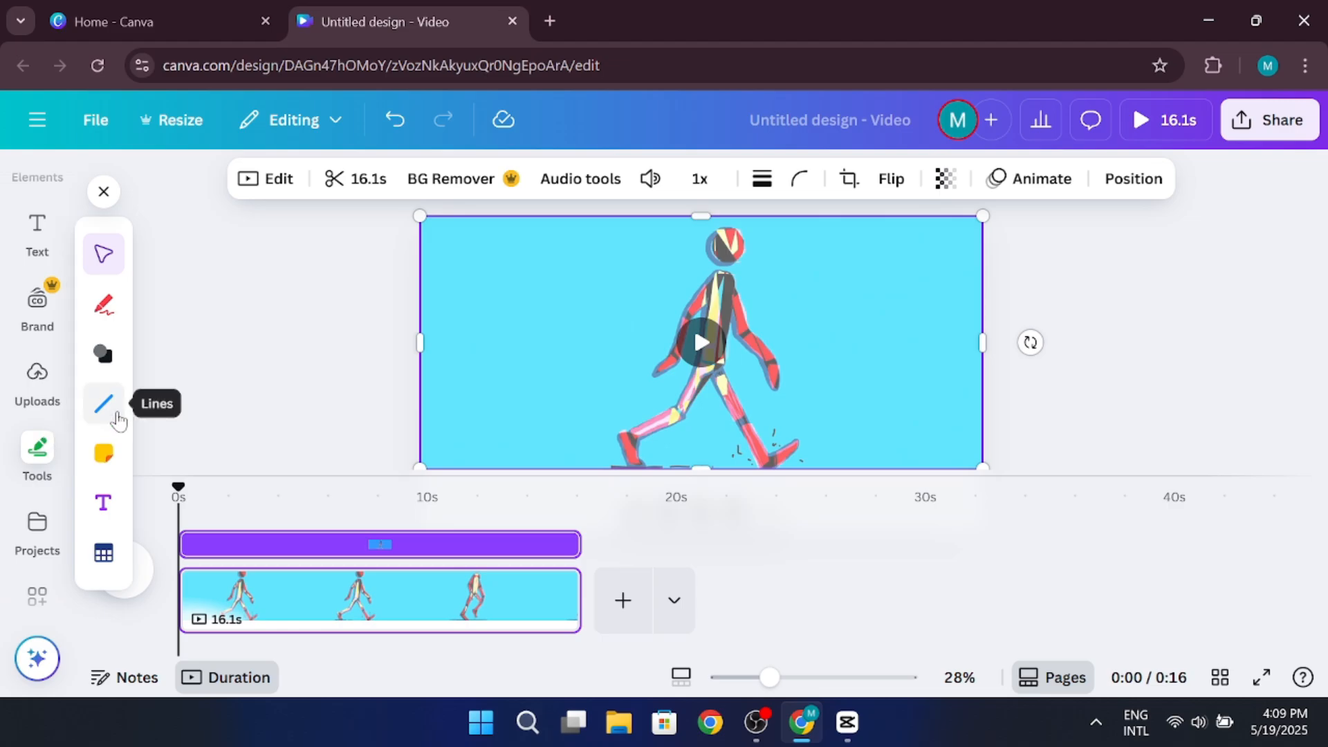
left_click(273, 179)
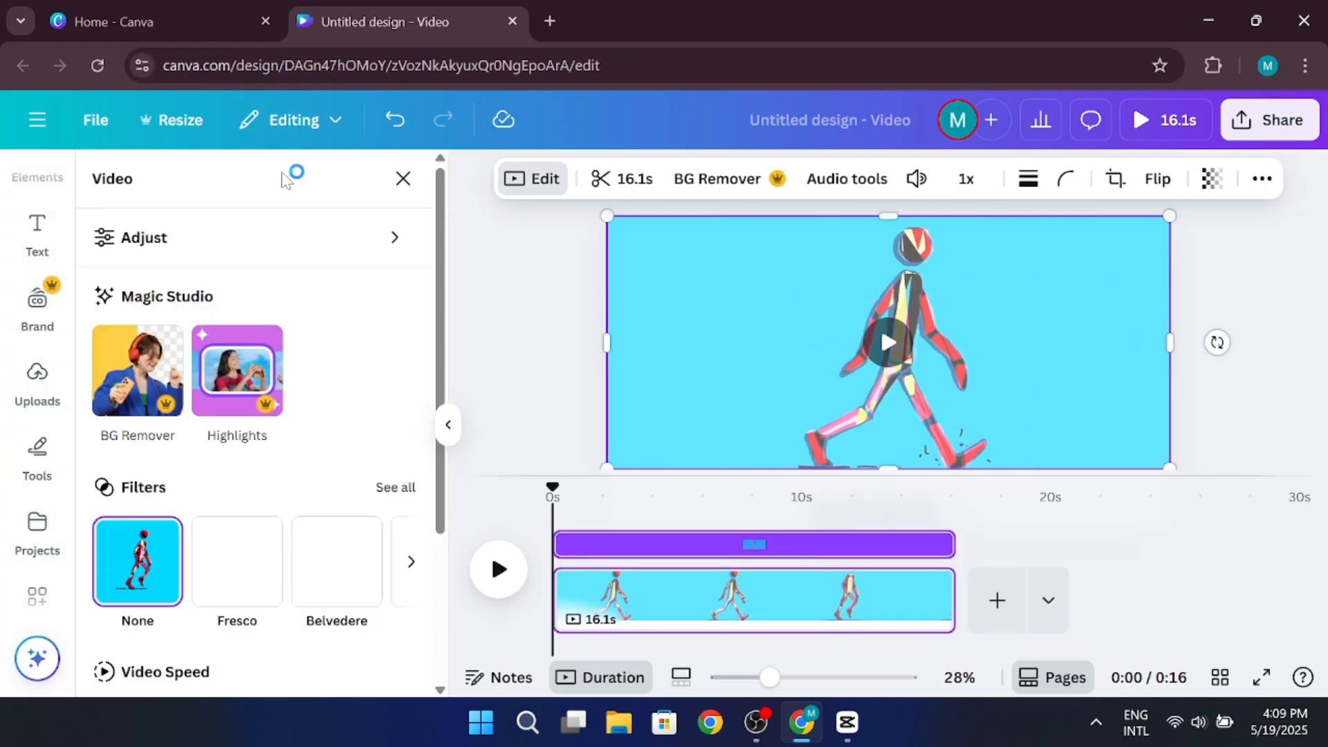
scroll(305, 343, "down", 2)
left_click(254, 478)
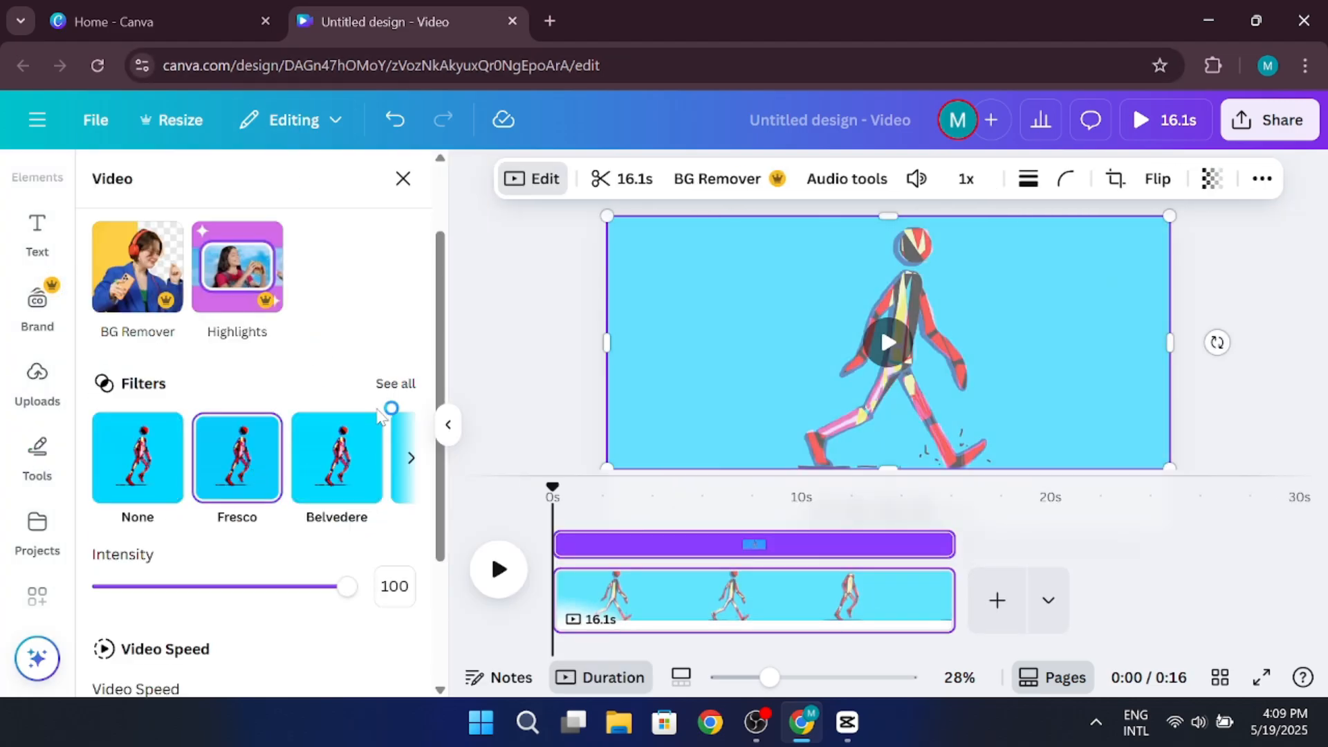
Step: Browse the full collection of video filters down to the Vivid group
left_click(394, 384)
scroll(379, 412, "down", 5)
scroll(377, 404, "down", 6)
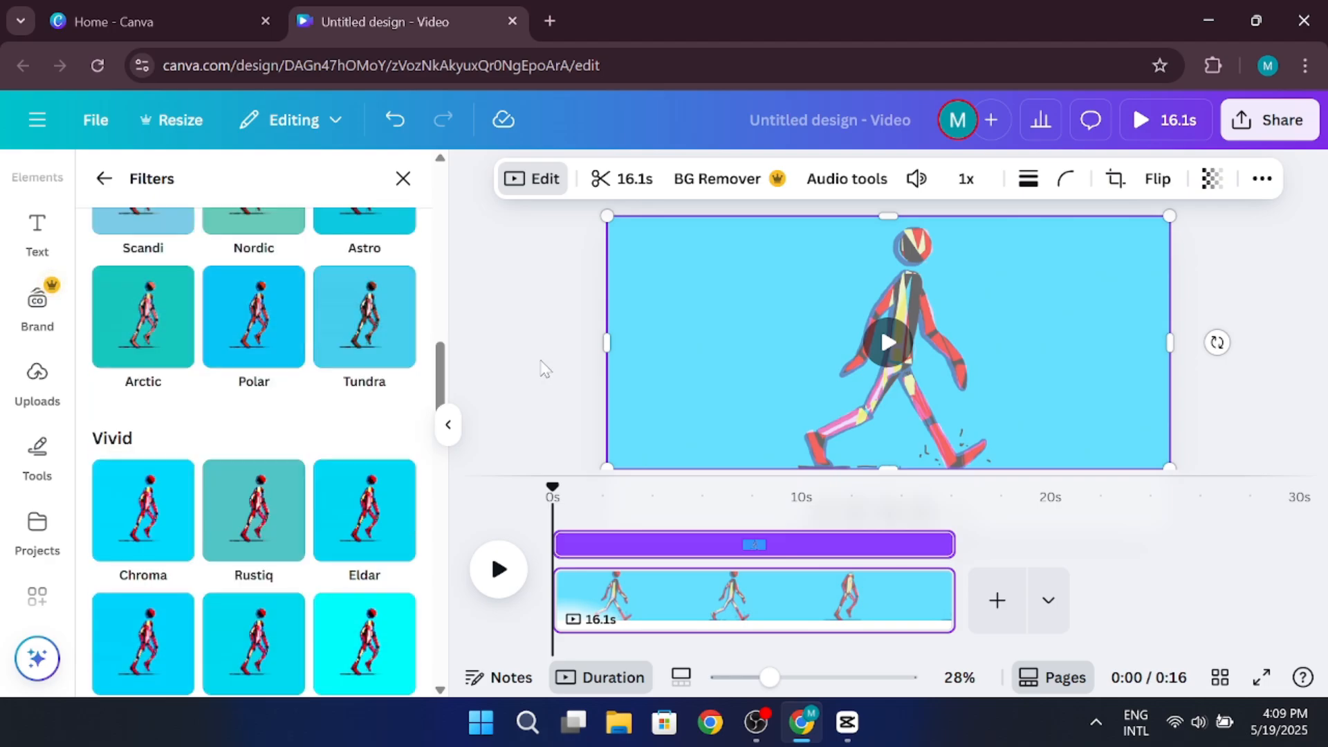
Step: Close the video filters, switch to CapCut, and look through the Trending caption templates
left_click(541, 359)
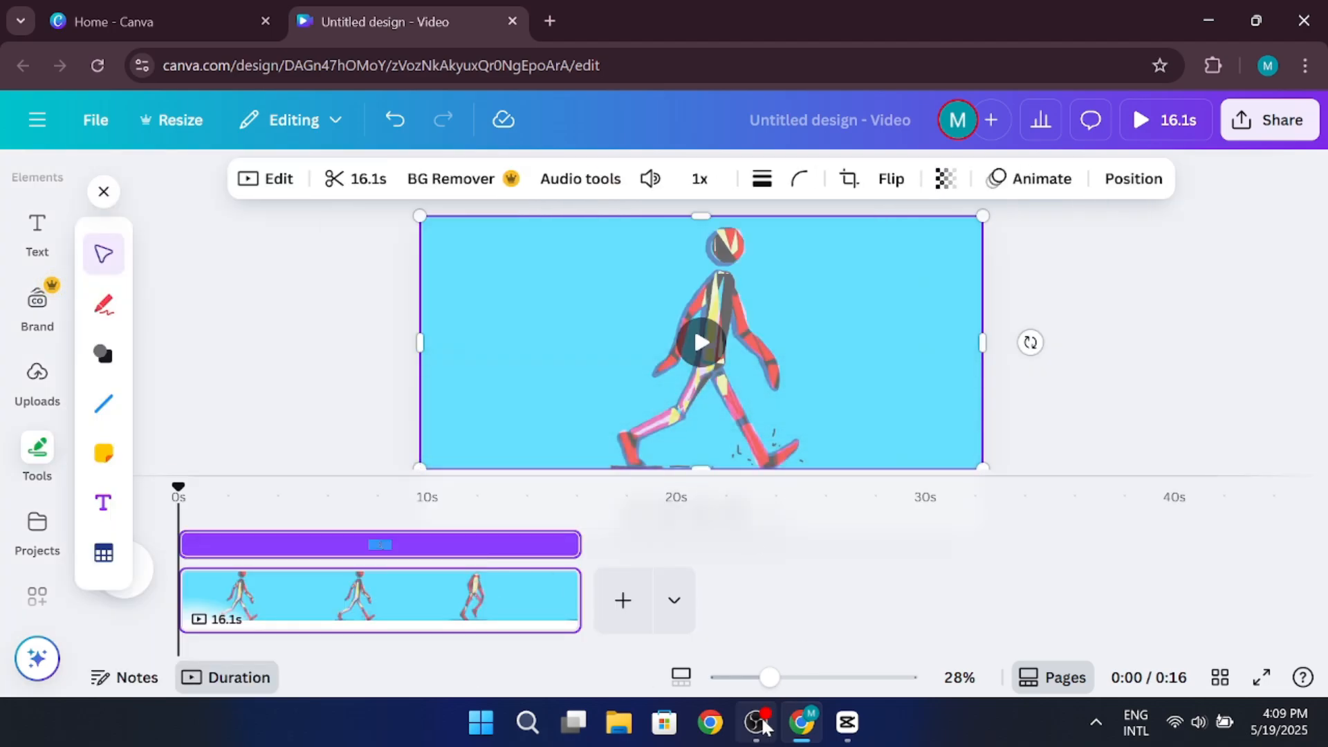
left_click(843, 728)
scroll(373, 297, "down", 3)
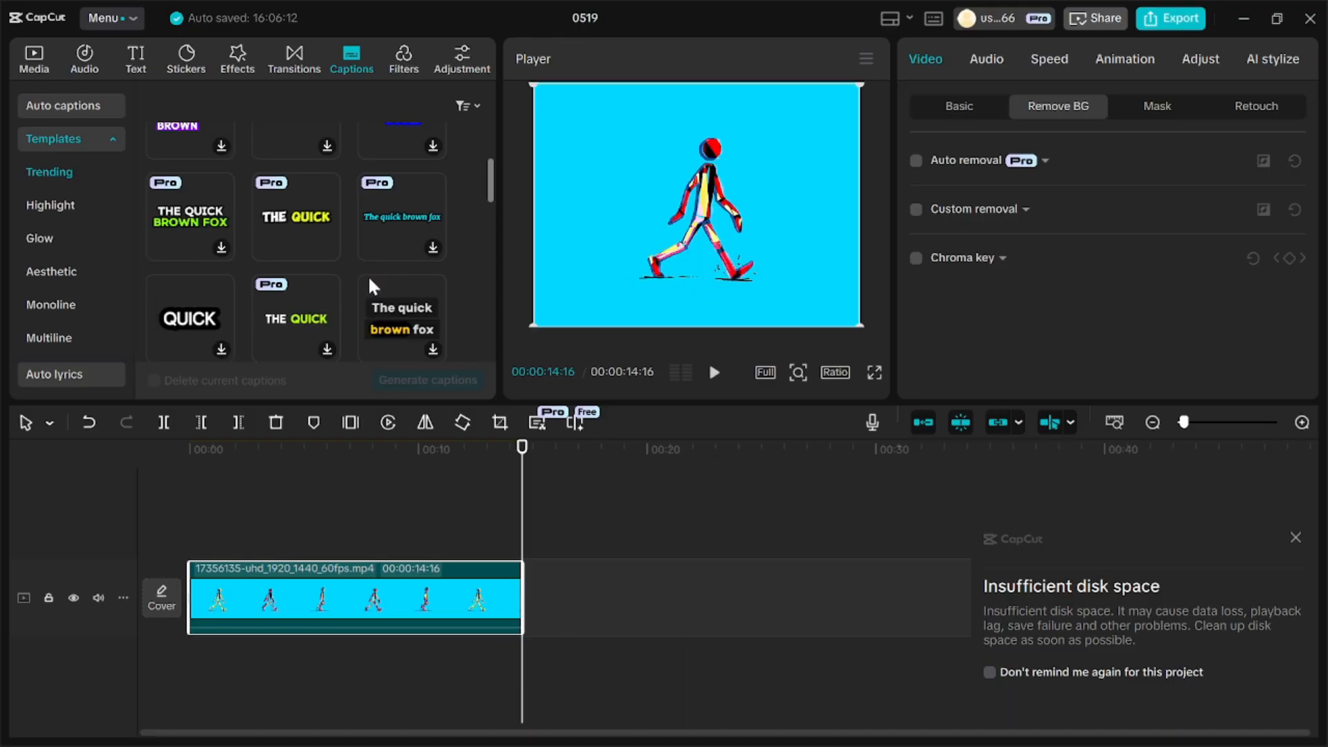
scroll(367, 234, "down", 3)
scroll(367, 233, "down", 3)
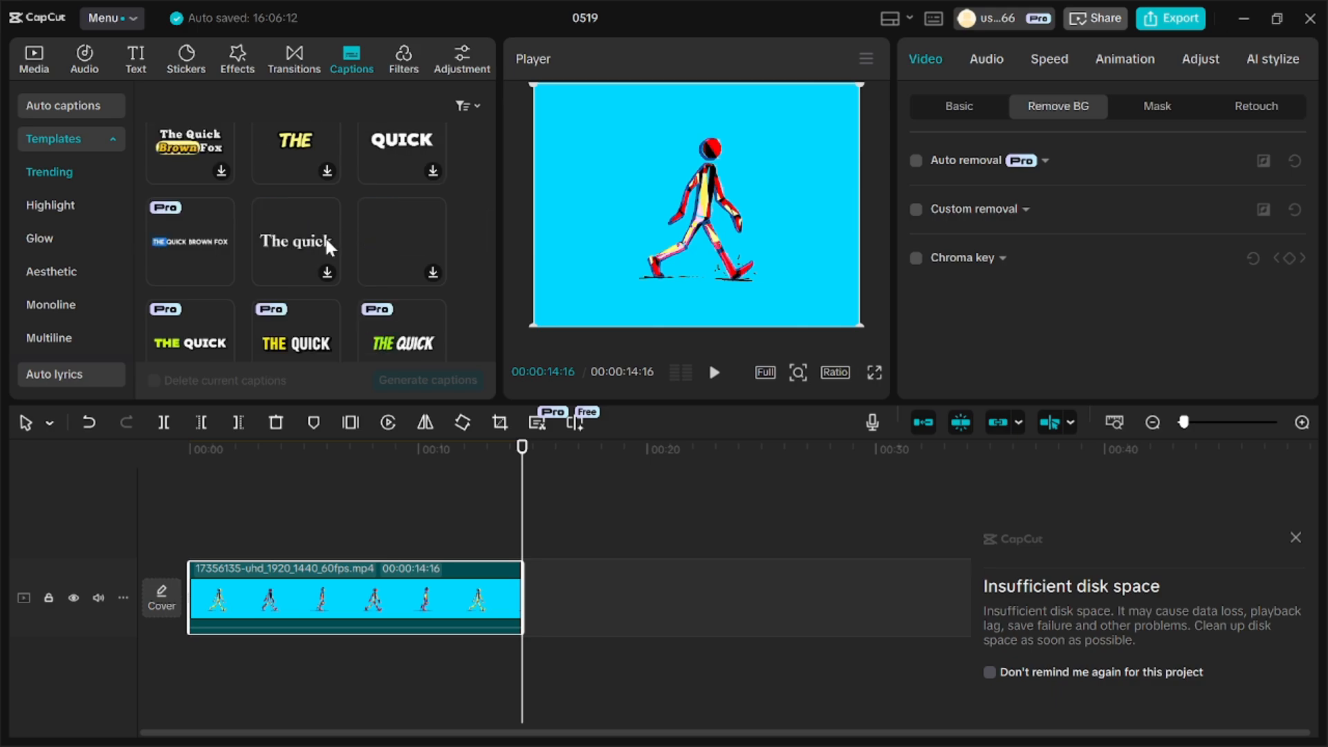
scroll(326, 252, "down", 3)
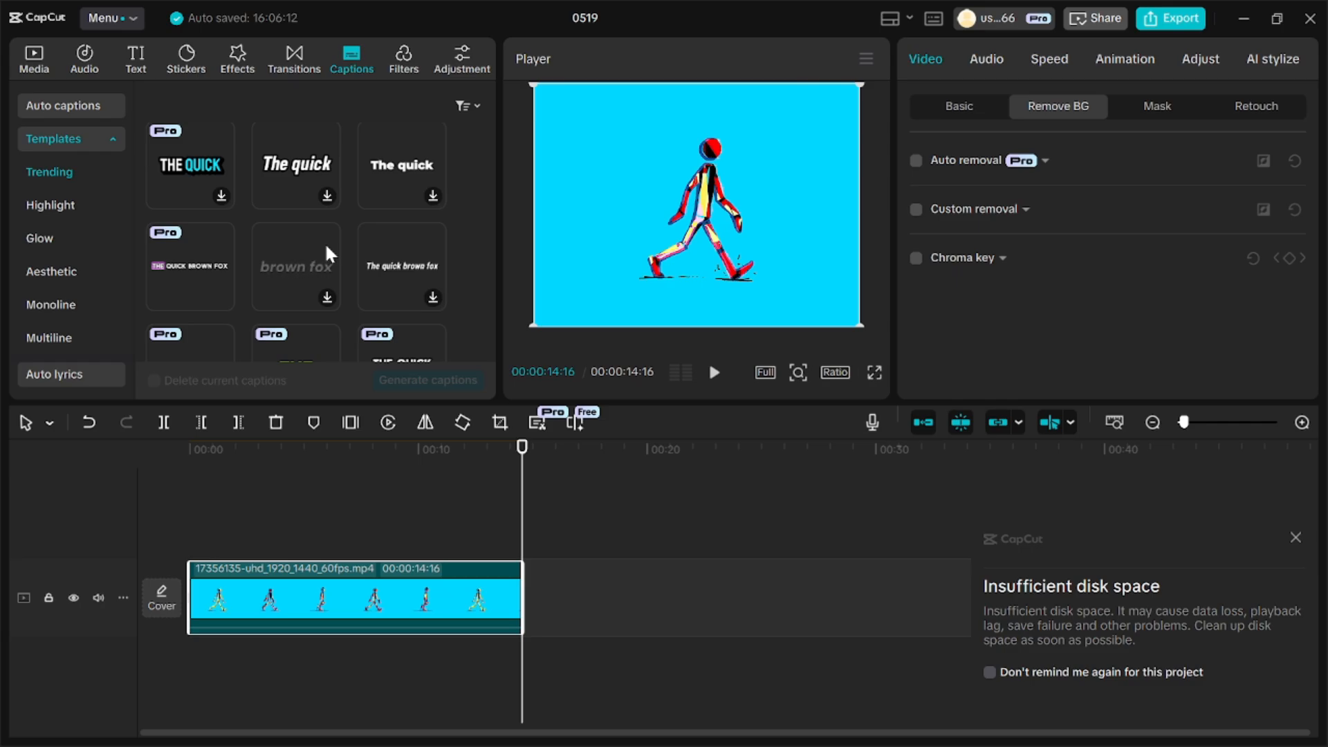
Step: Return to Canva, deselect the video, and check which editing modes the design offers
left_click(1243, 19)
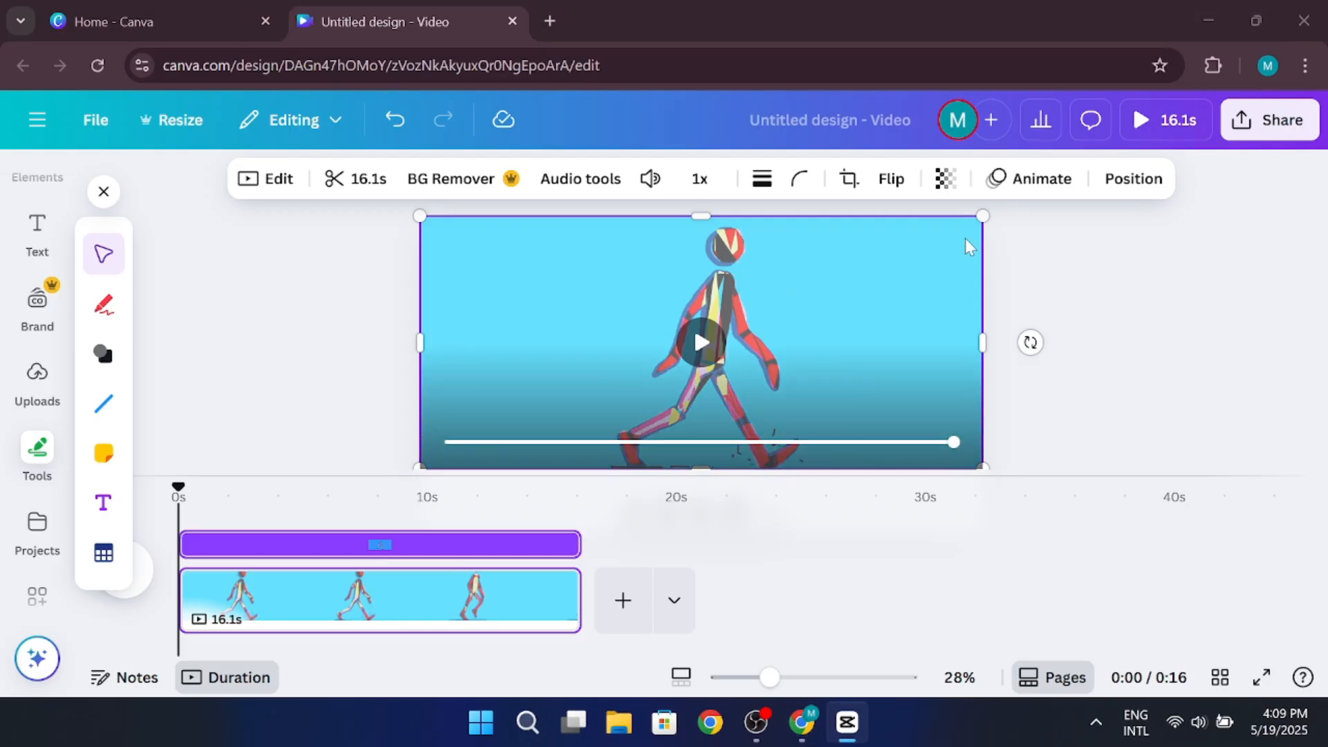
left_click(303, 352)
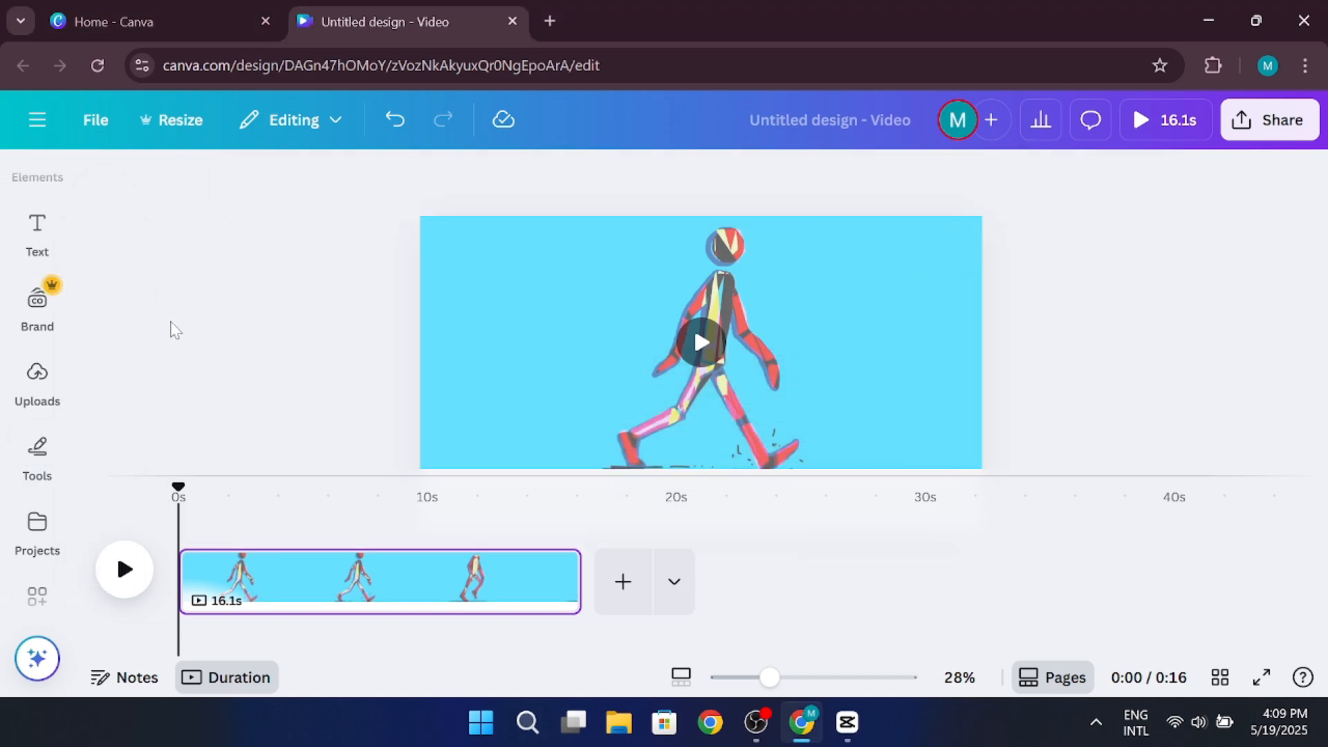
left_click(332, 123)
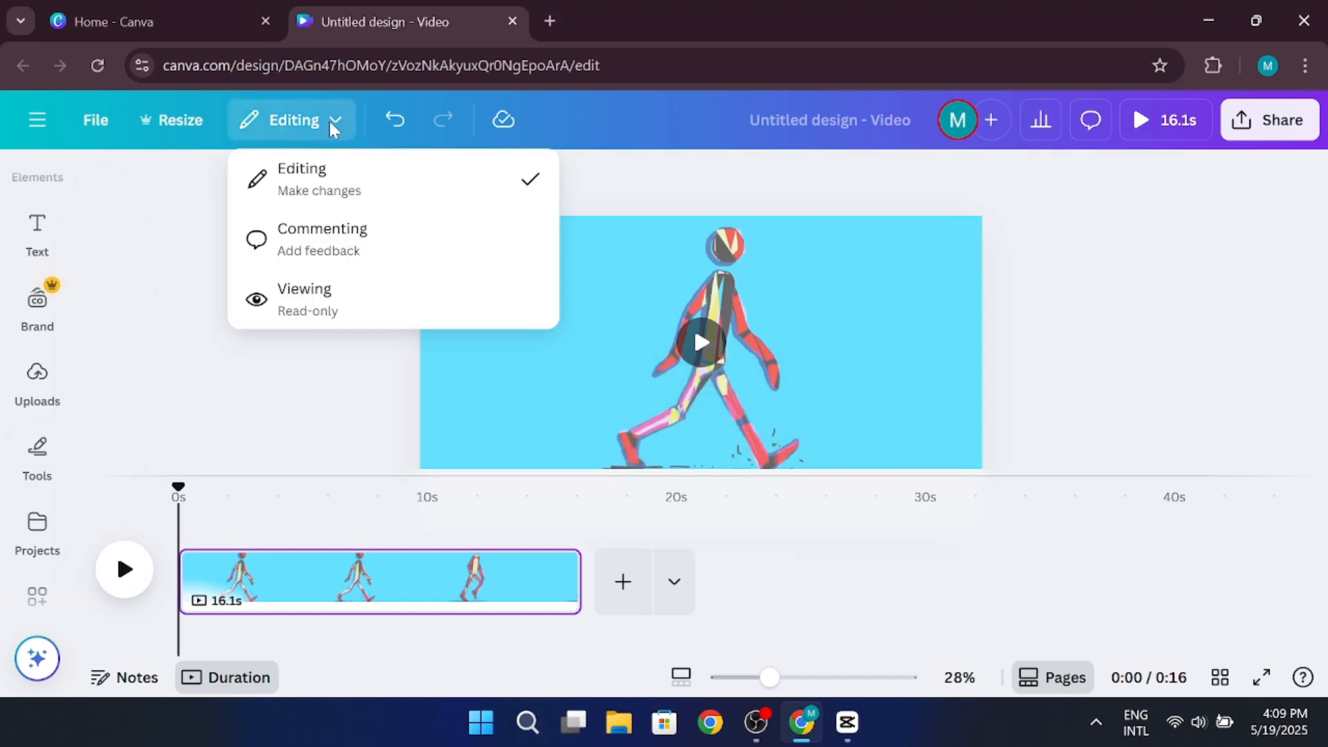
left_click(335, 386)
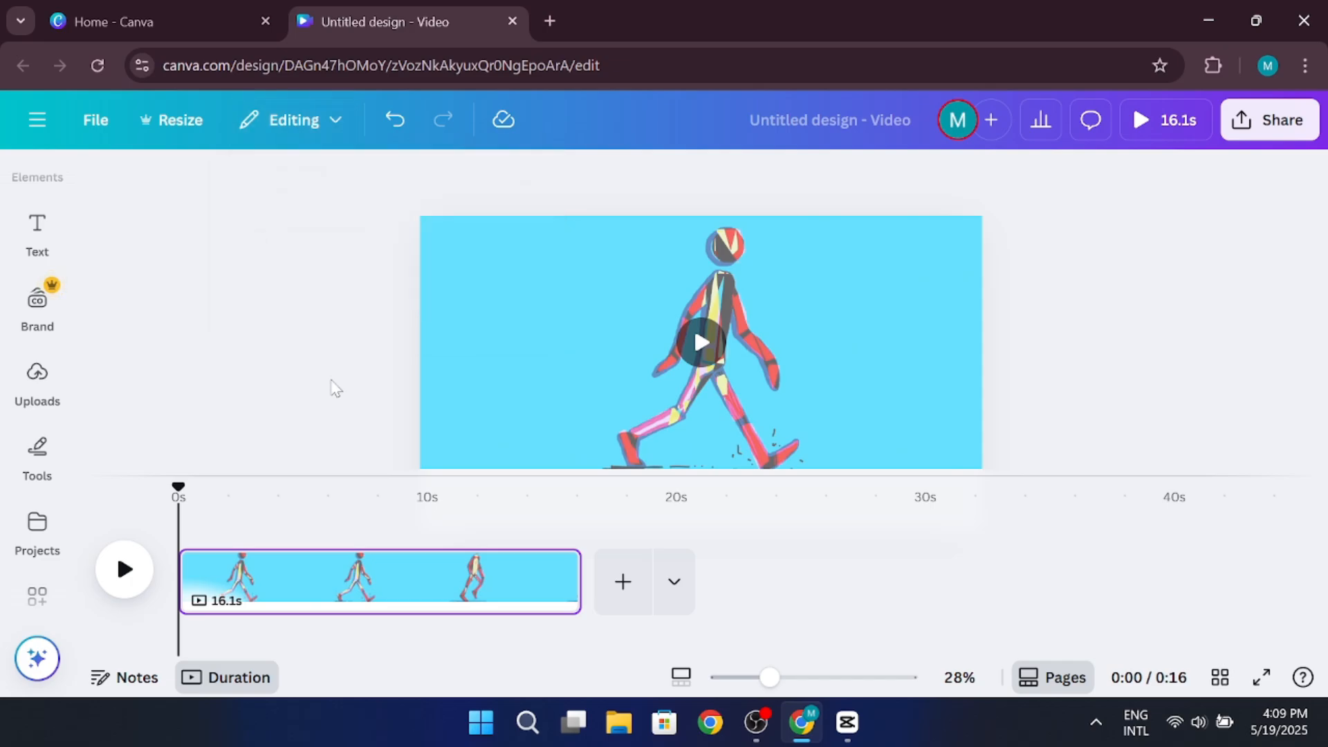
Step: Switch to CapCut and look through the Highlight and Aesthetic caption templates
left_click(1207, 23)
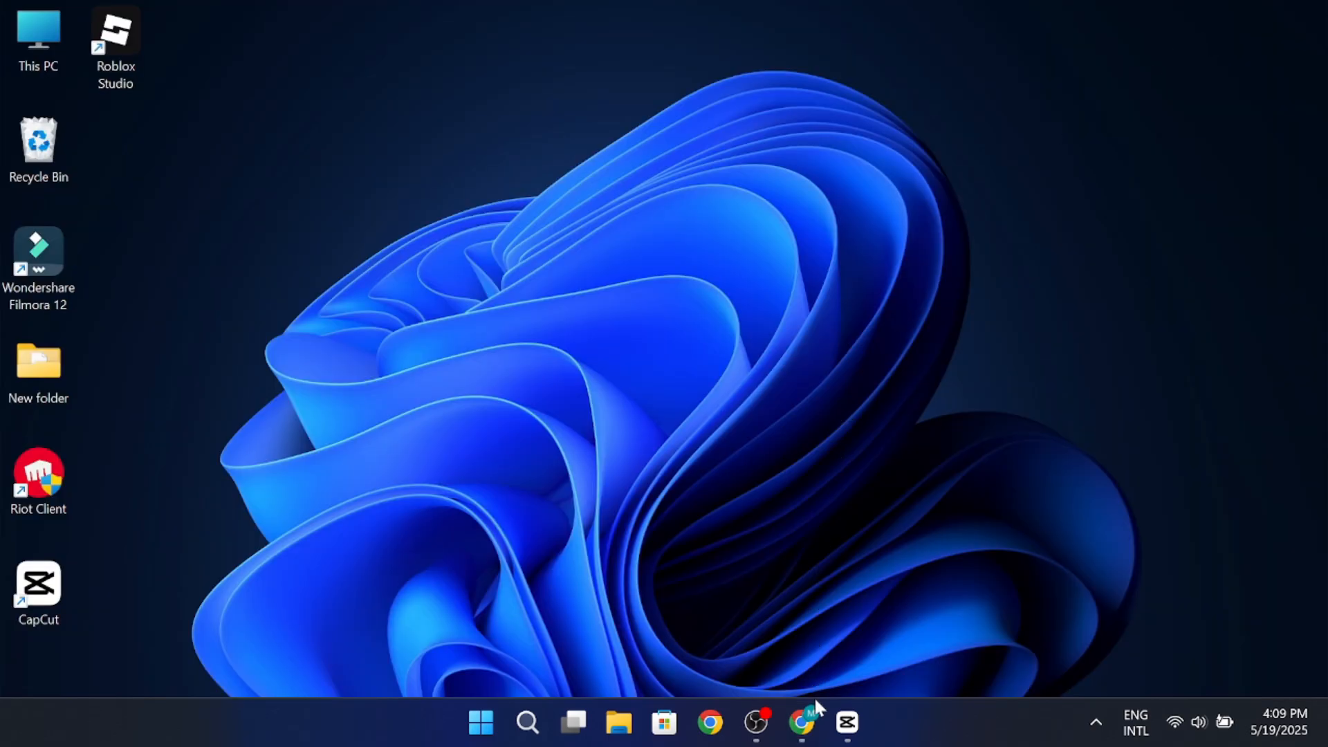
left_click(843, 721)
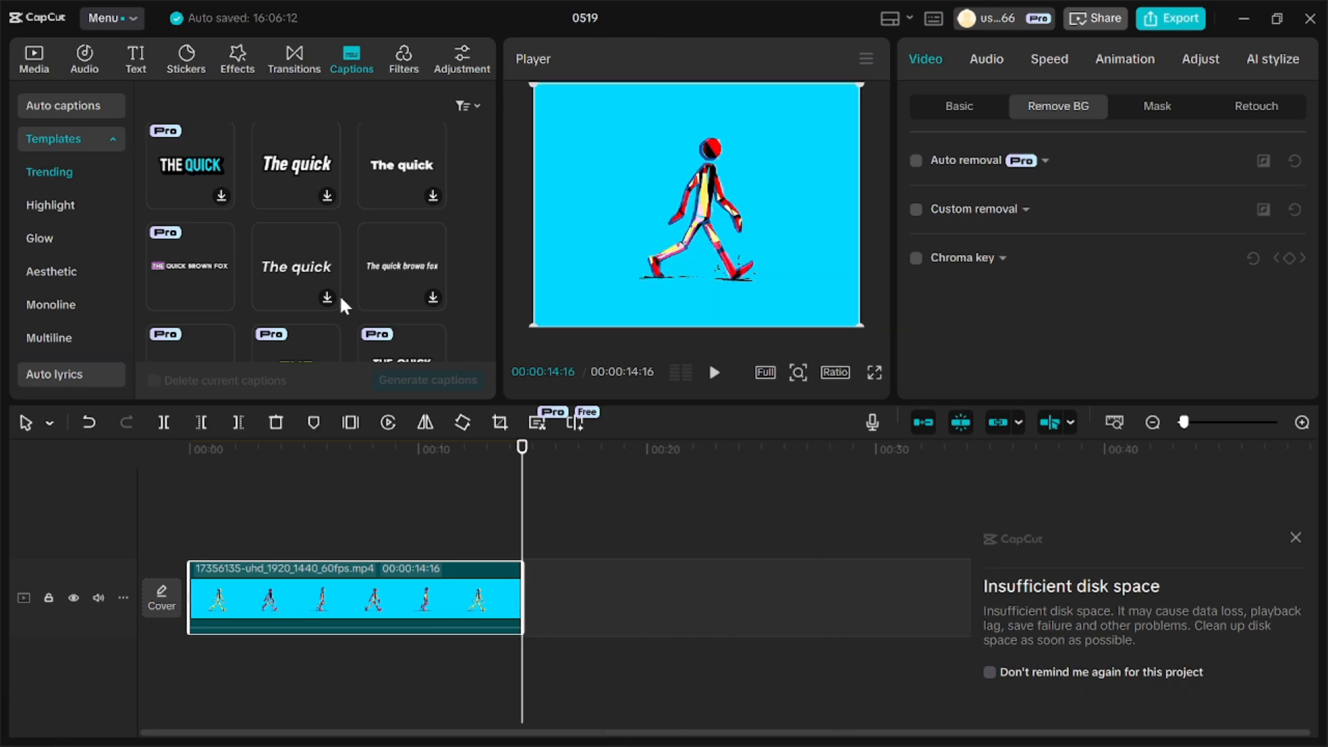
scroll(331, 290, "down", 2)
scroll(330, 289, "down", 2)
left_click(50, 204)
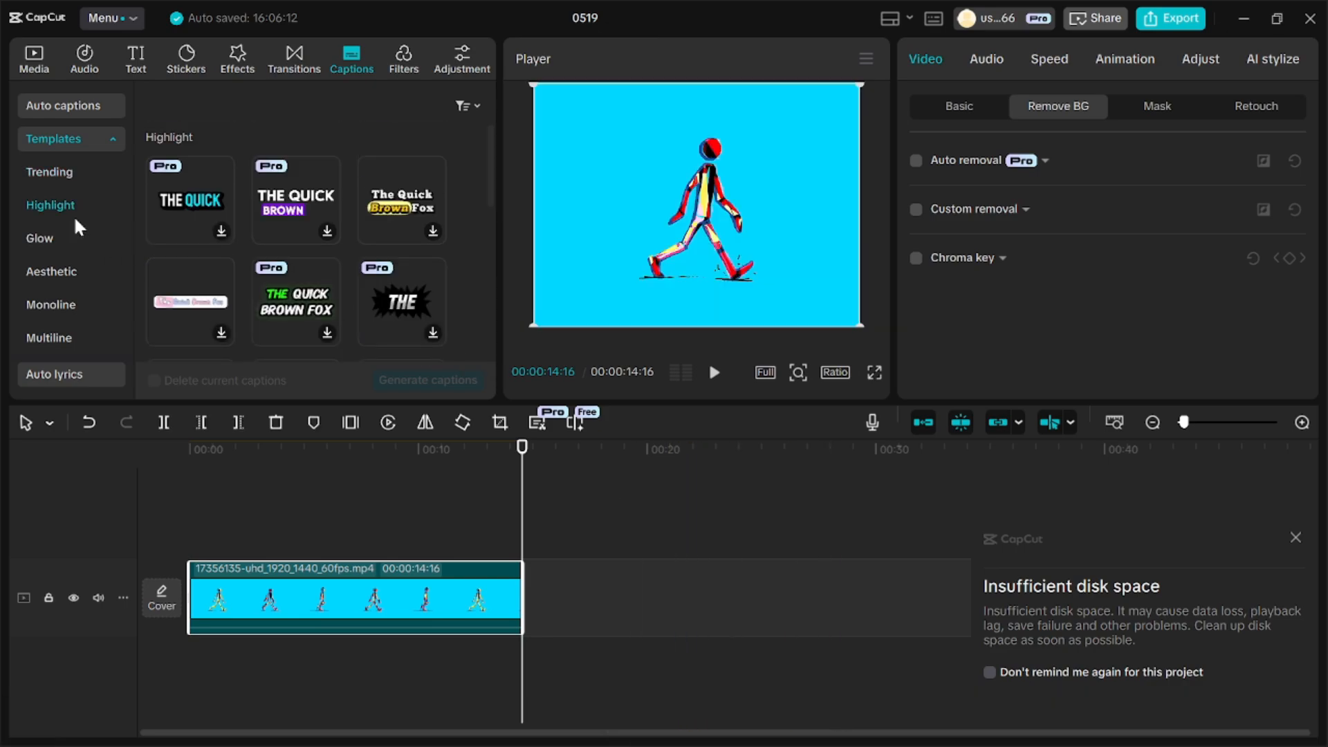
left_click(76, 269)
scroll(208, 276, "down", 3)
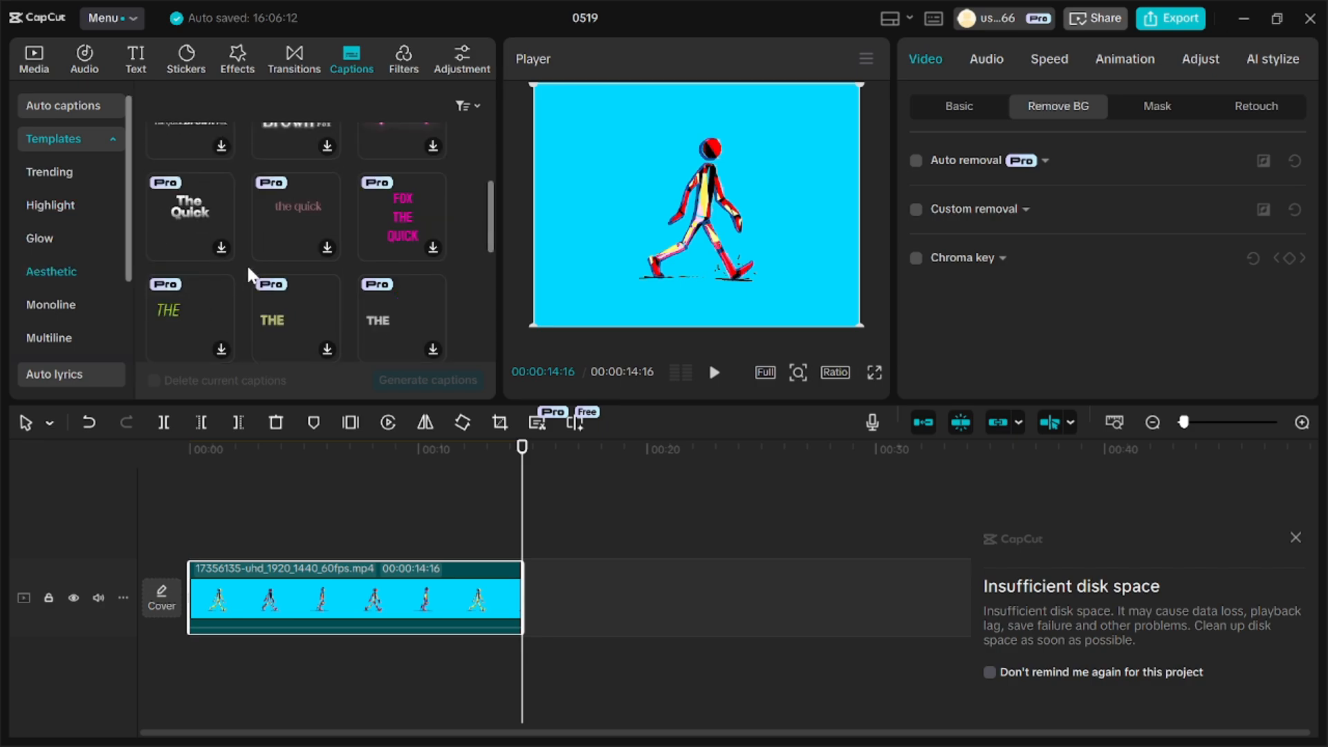
scroll(250, 274, "up", 1)
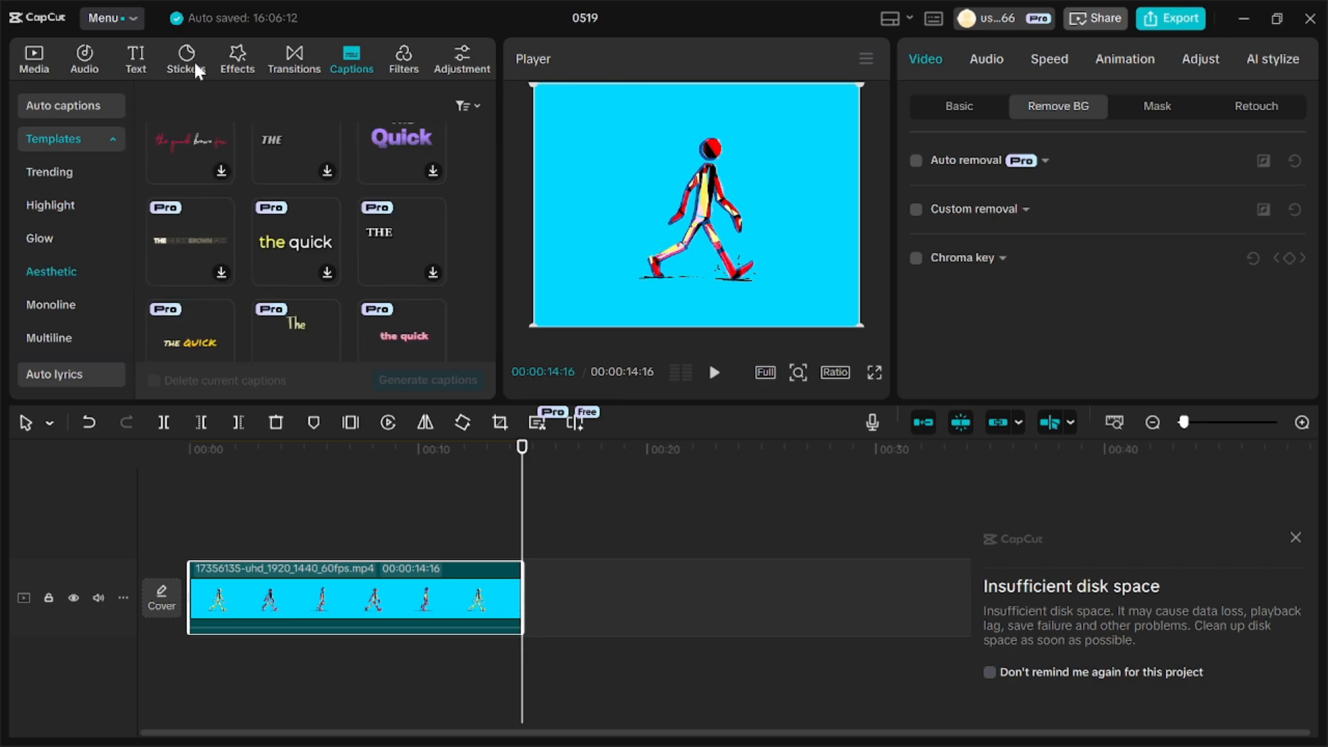
Step: Add the Beats track Take It Easy beneath the start of the walking-figure clip and trim it to end at 00:00:15:06
left_click(91, 64)
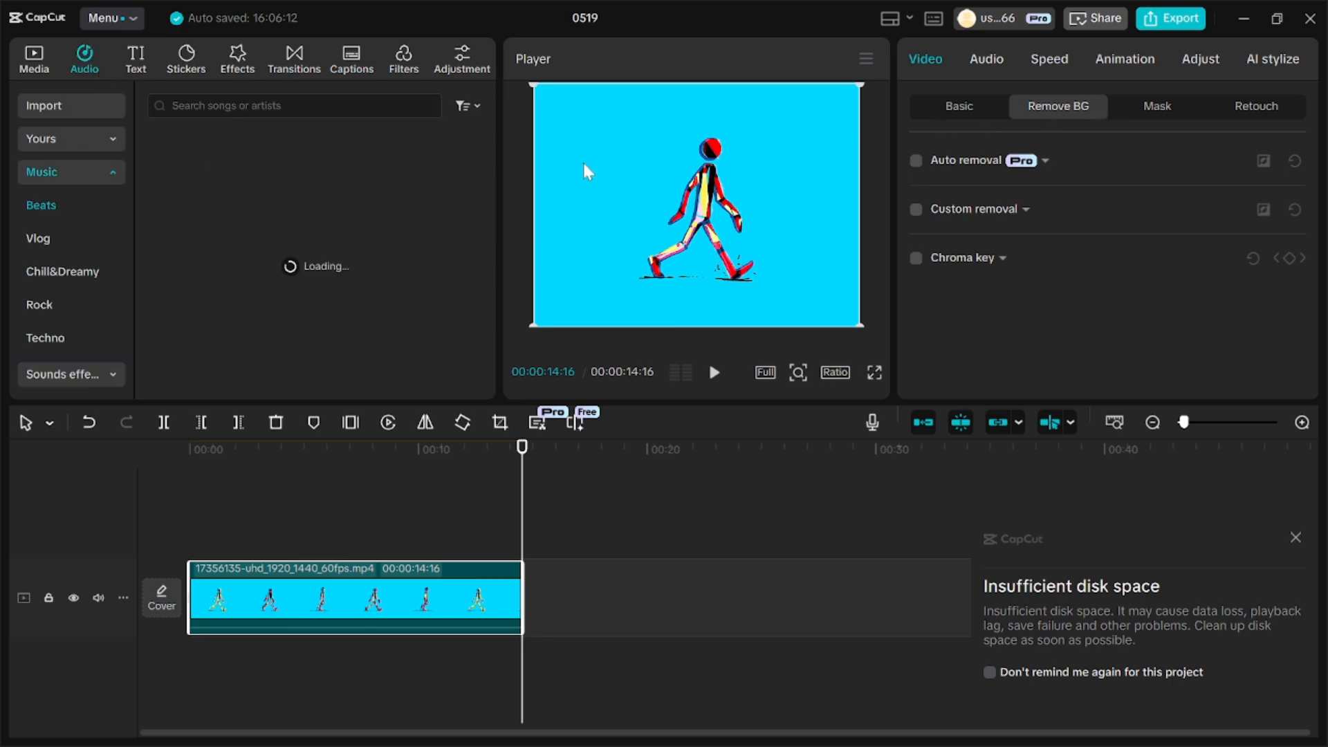
scroll(351, 220, "down", 5)
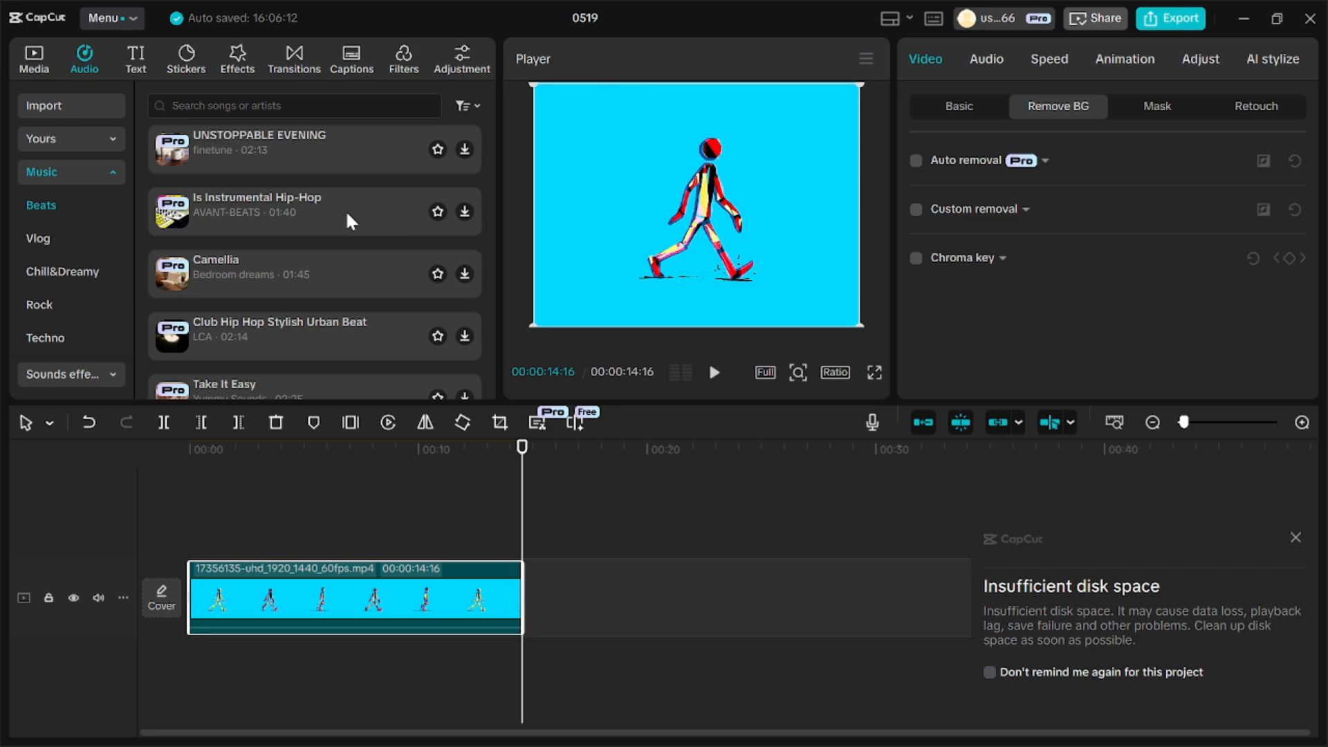
scroll(351, 220, "down", 3)
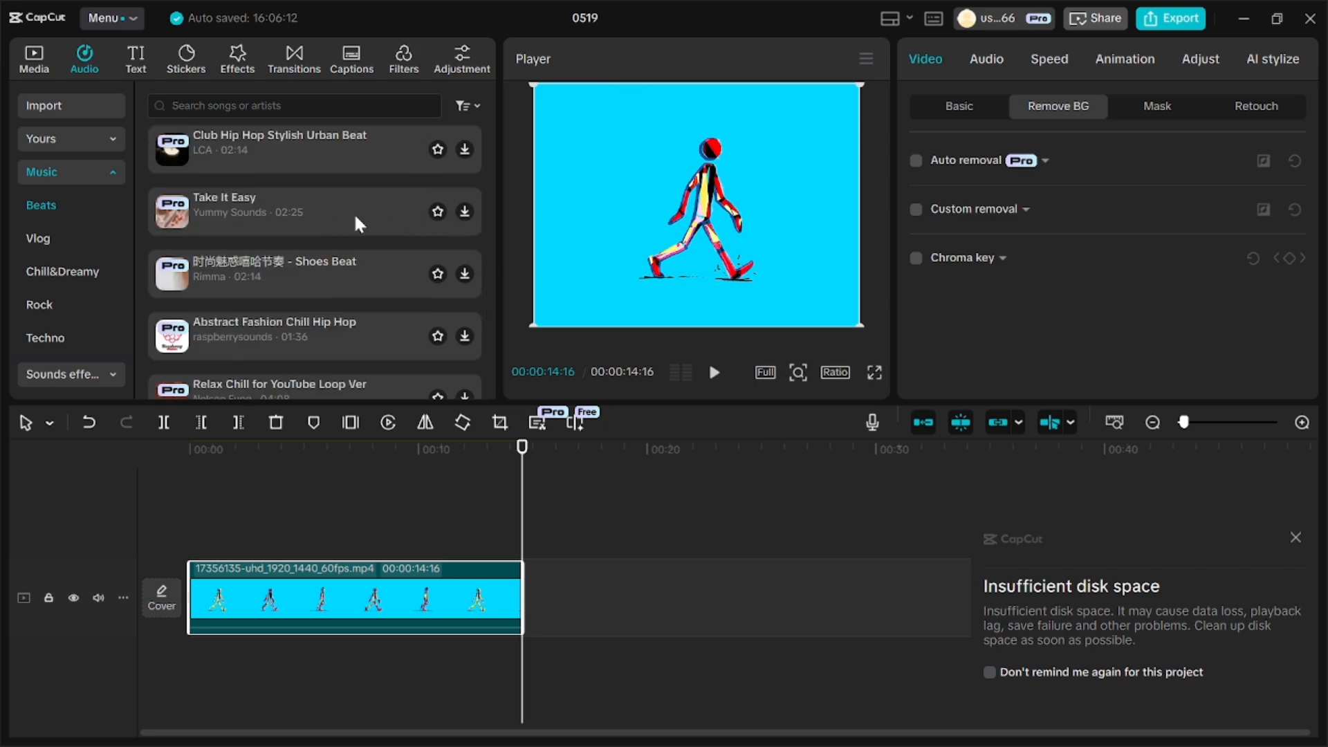
left_click_drag(355, 218, 201, 654)
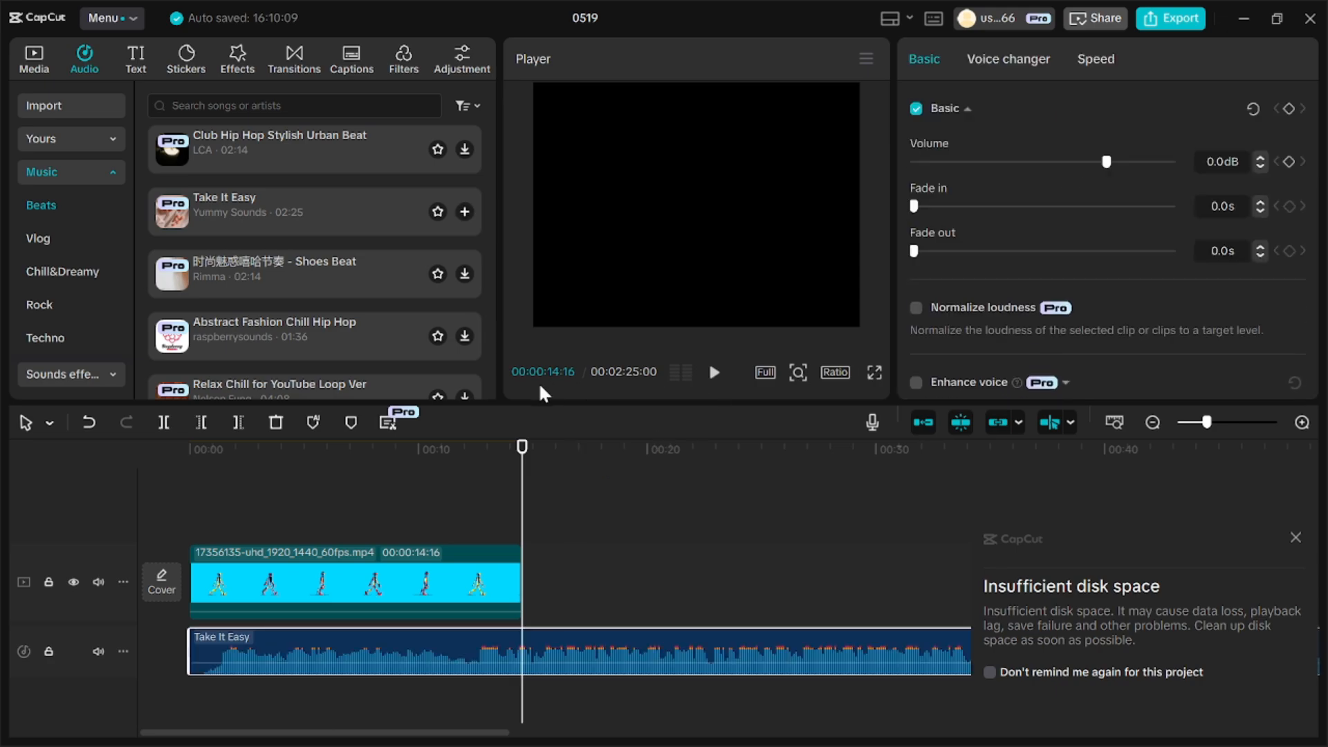
left_click(415, 453)
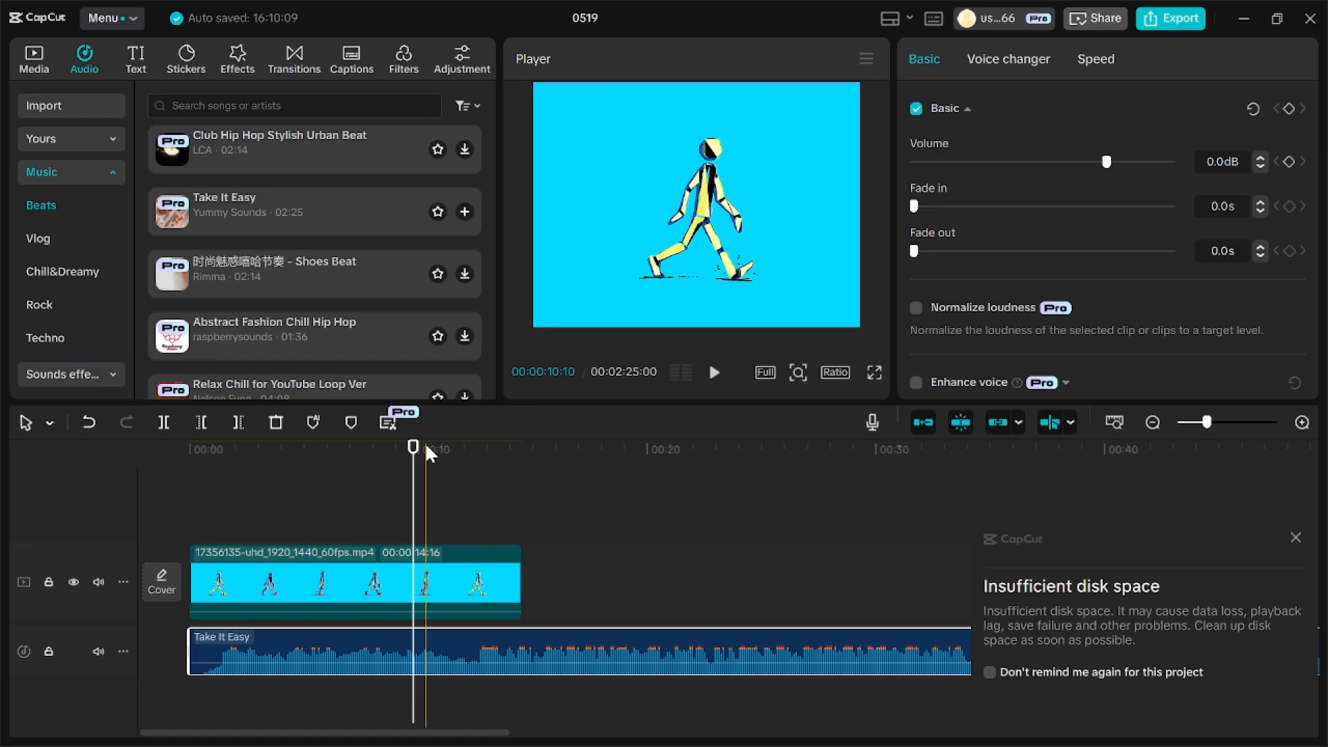
left_click(537, 462)
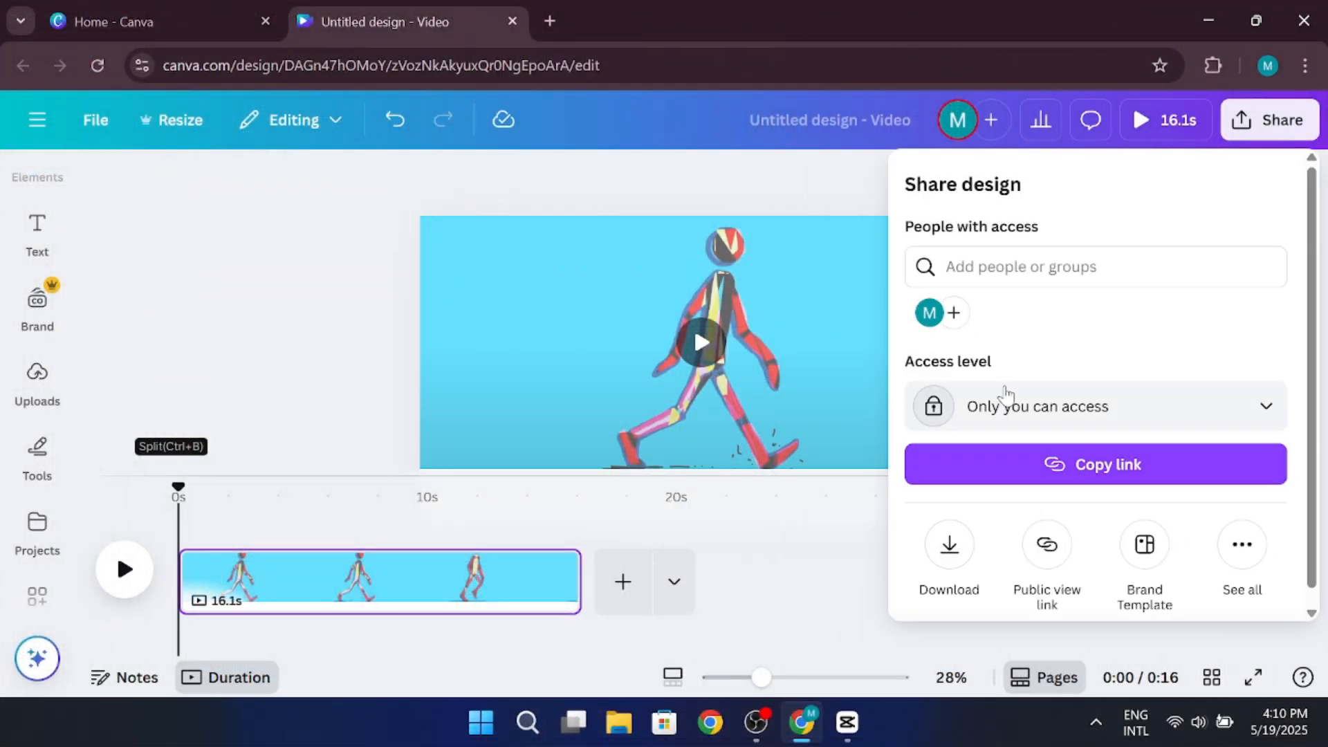
Step: Open the Canva design's download settings and review the available file types, keeping MP4 Video
left_click(949, 533)
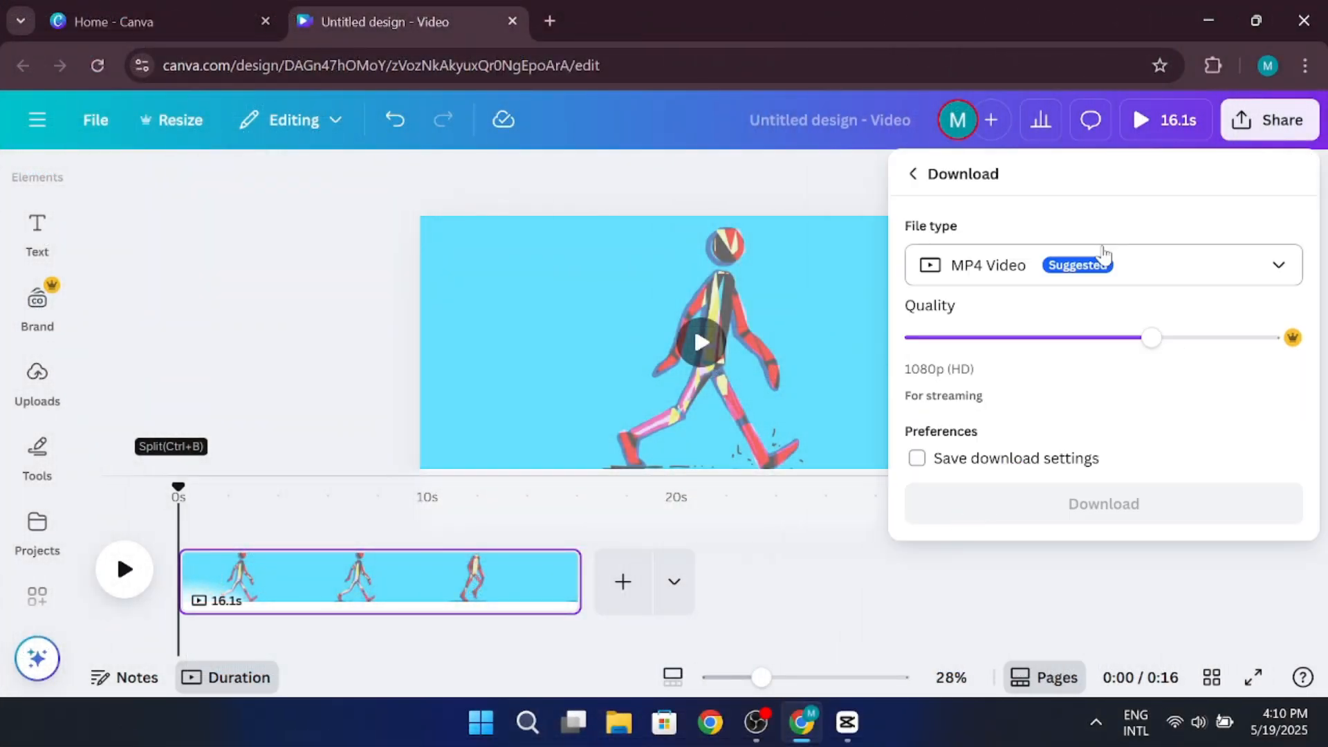
left_click(1103, 256)
scroll(1150, 459, "down", 2)
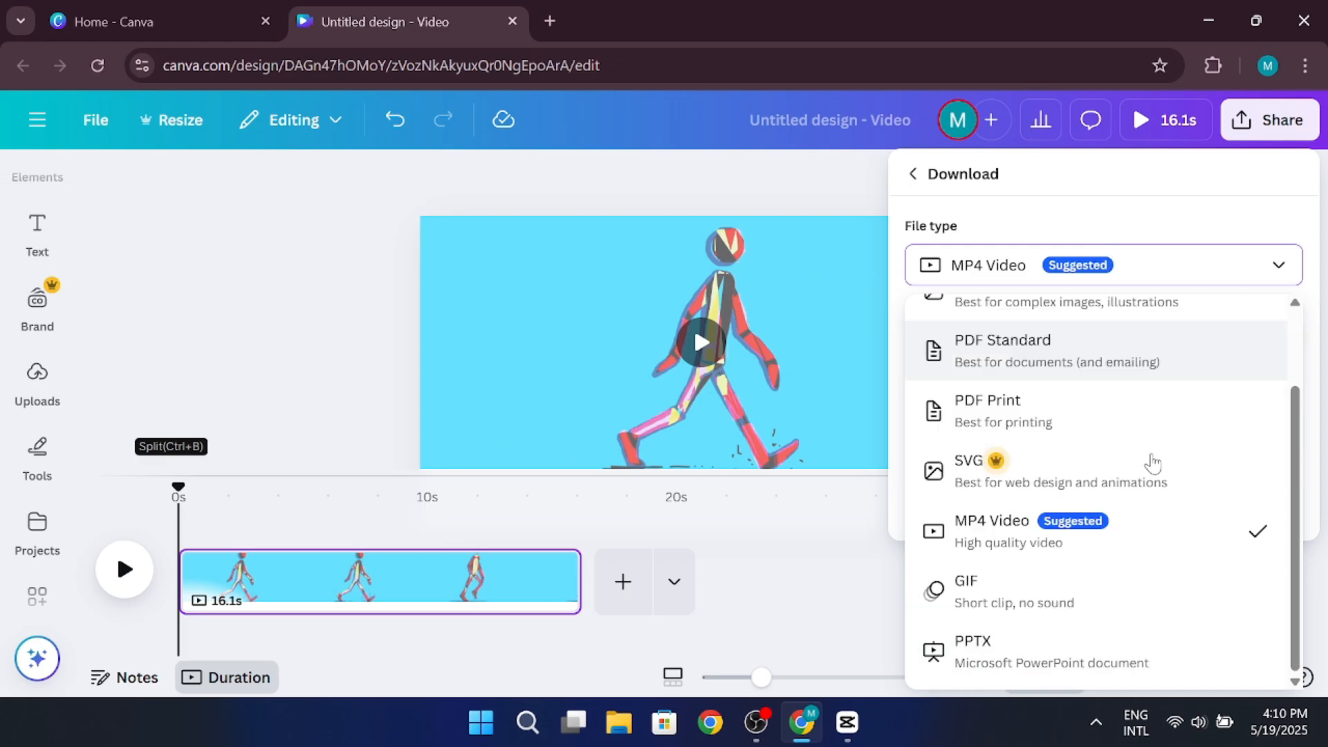
left_click(1112, 276)
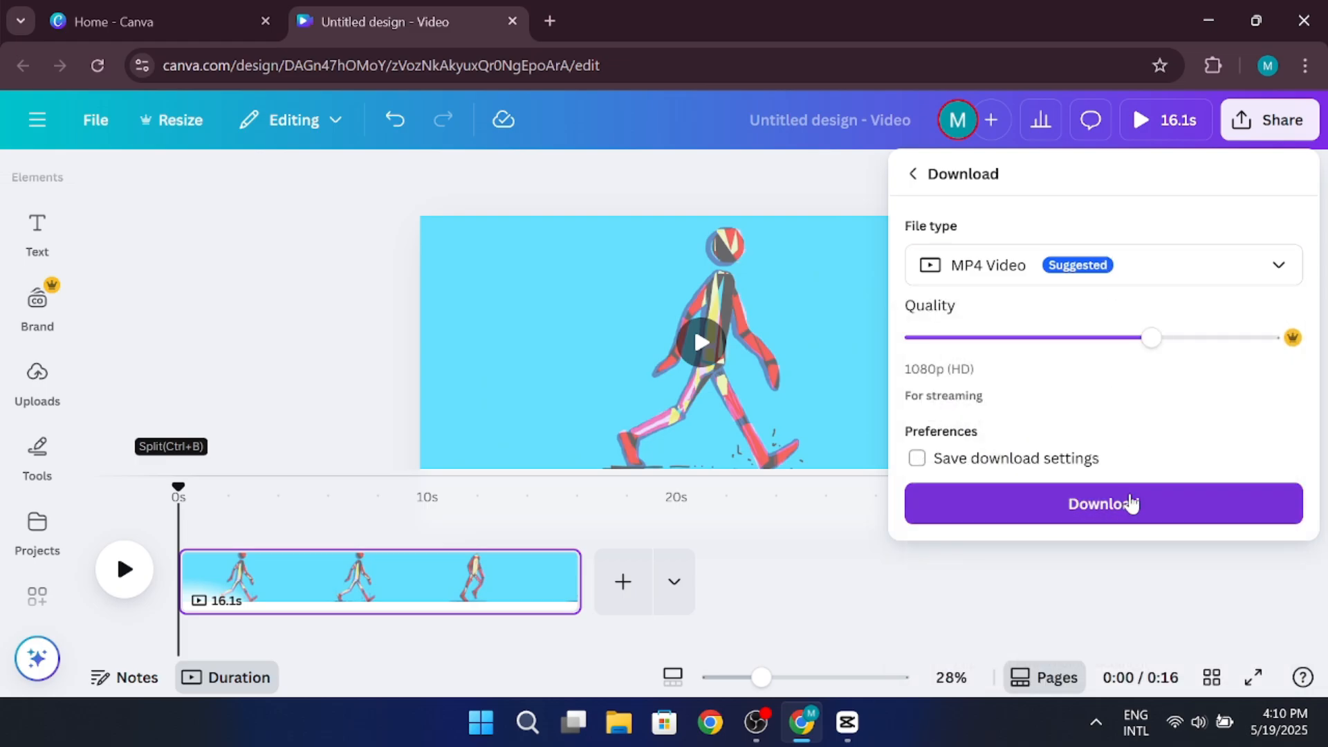
Step: Switch to CapCut, review the export frame rates and resolutions, choose 4K, and cancel the export
left_click(1209, 28)
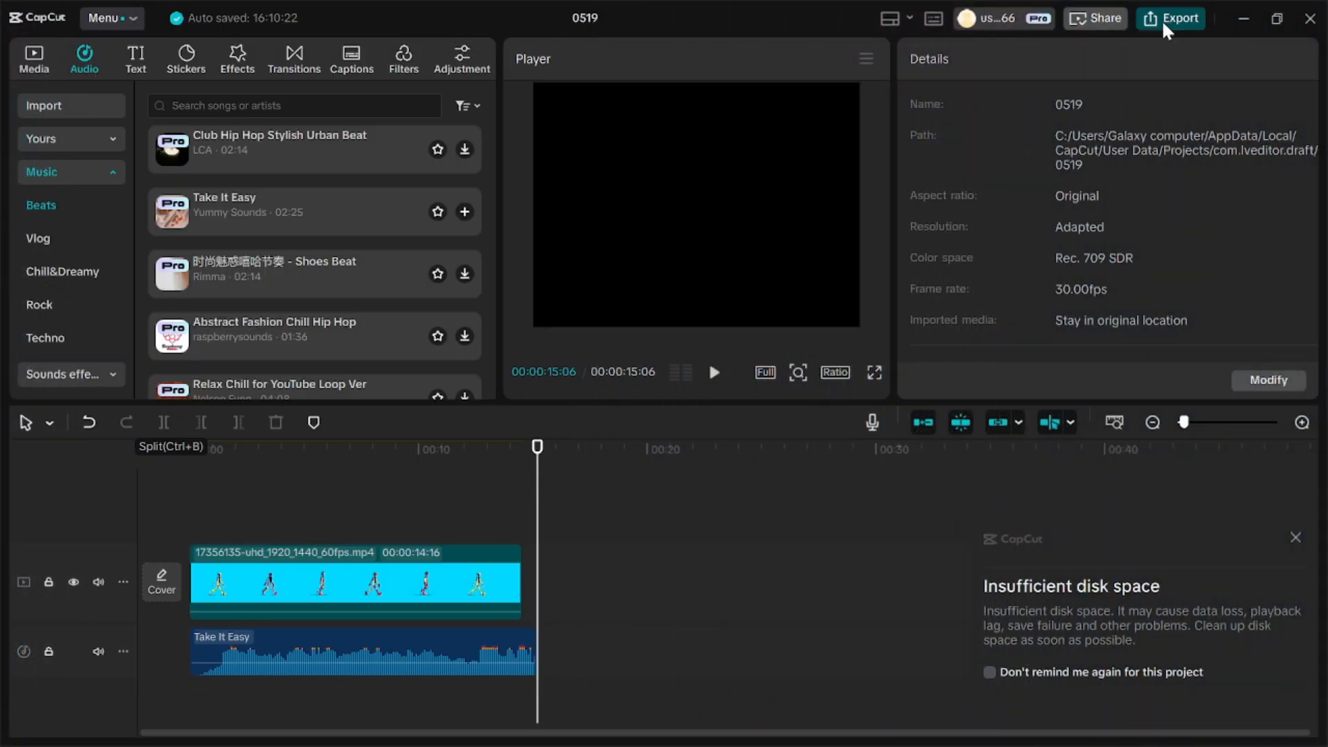
left_click(1162, 19)
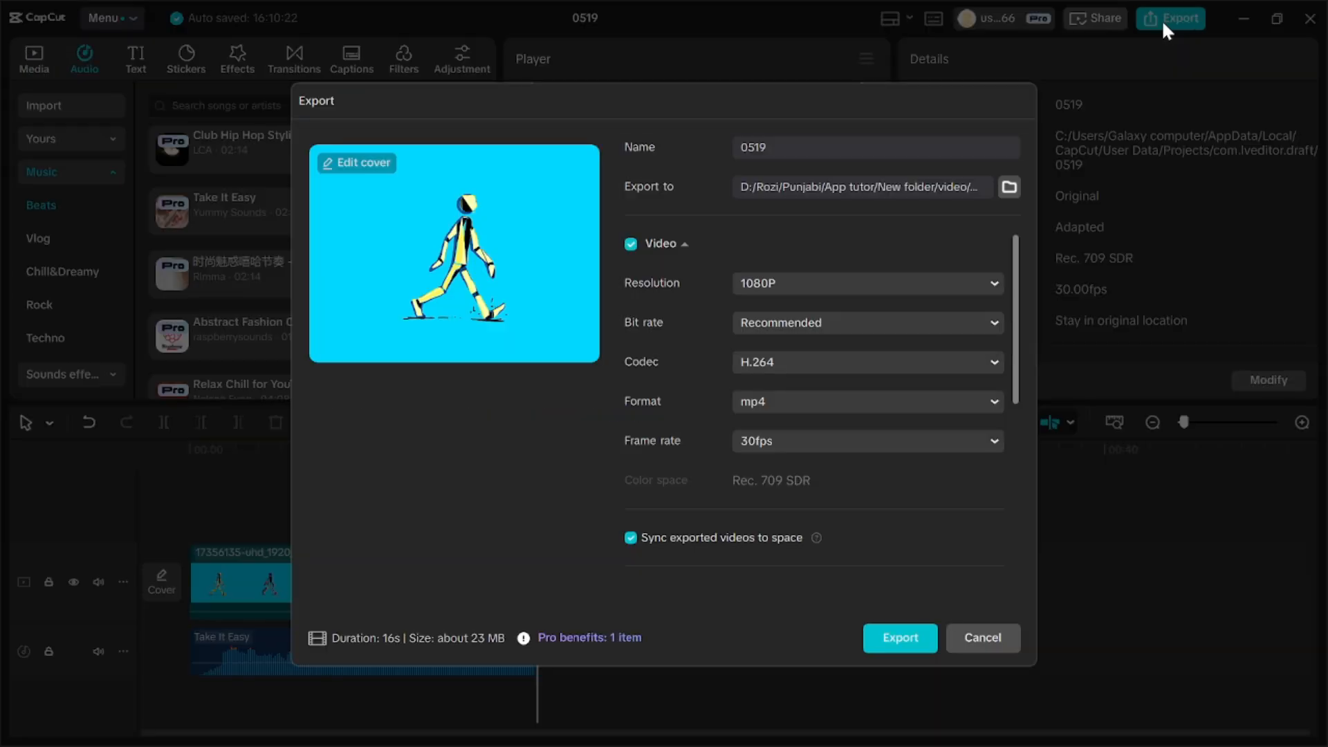
left_click(874, 446)
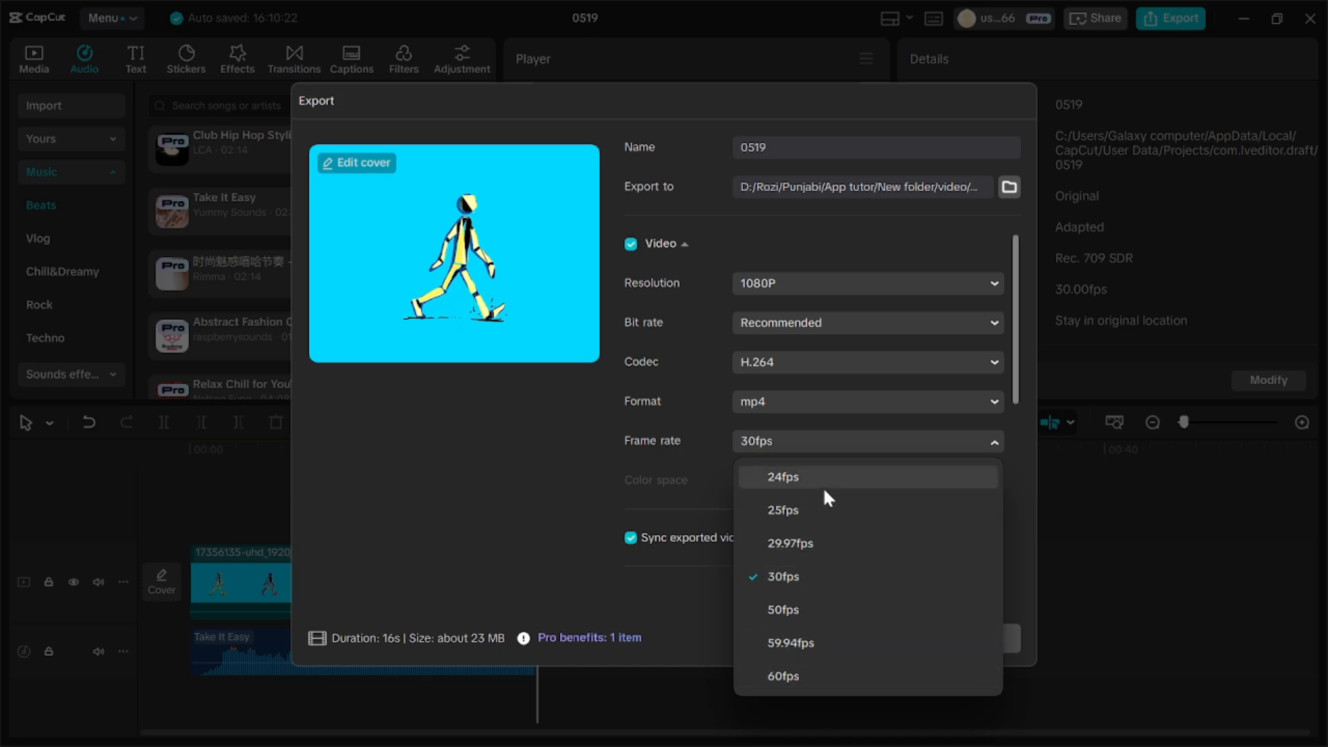
left_click(696, 617)
left_click(848, 284)
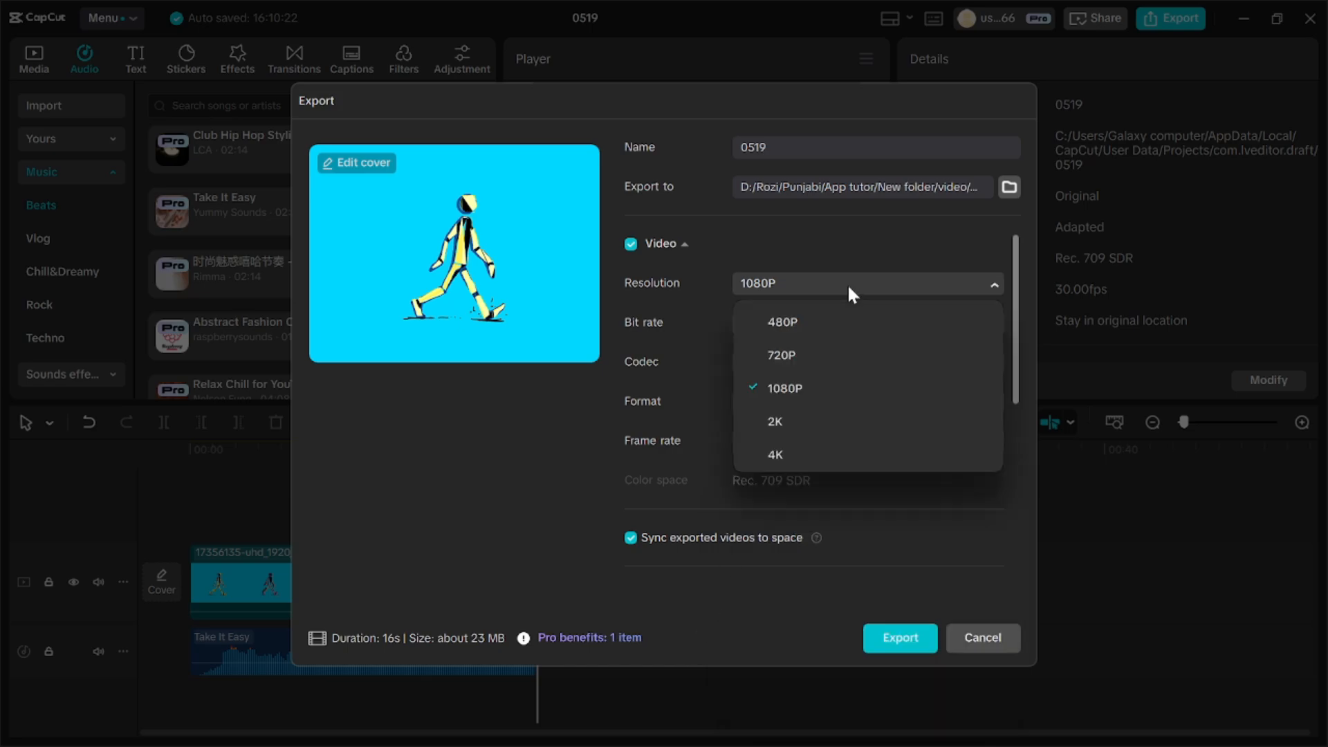
left_click(847, 455)
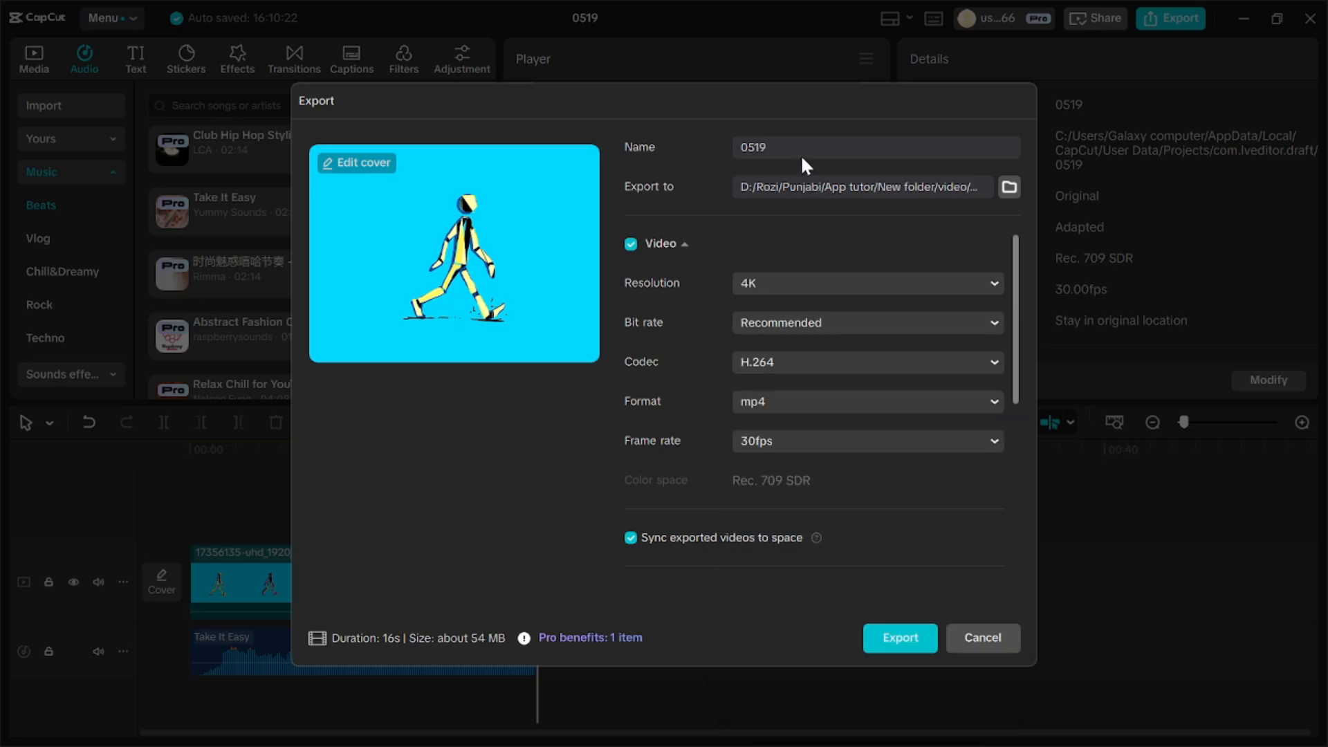
left_click(985, 638)
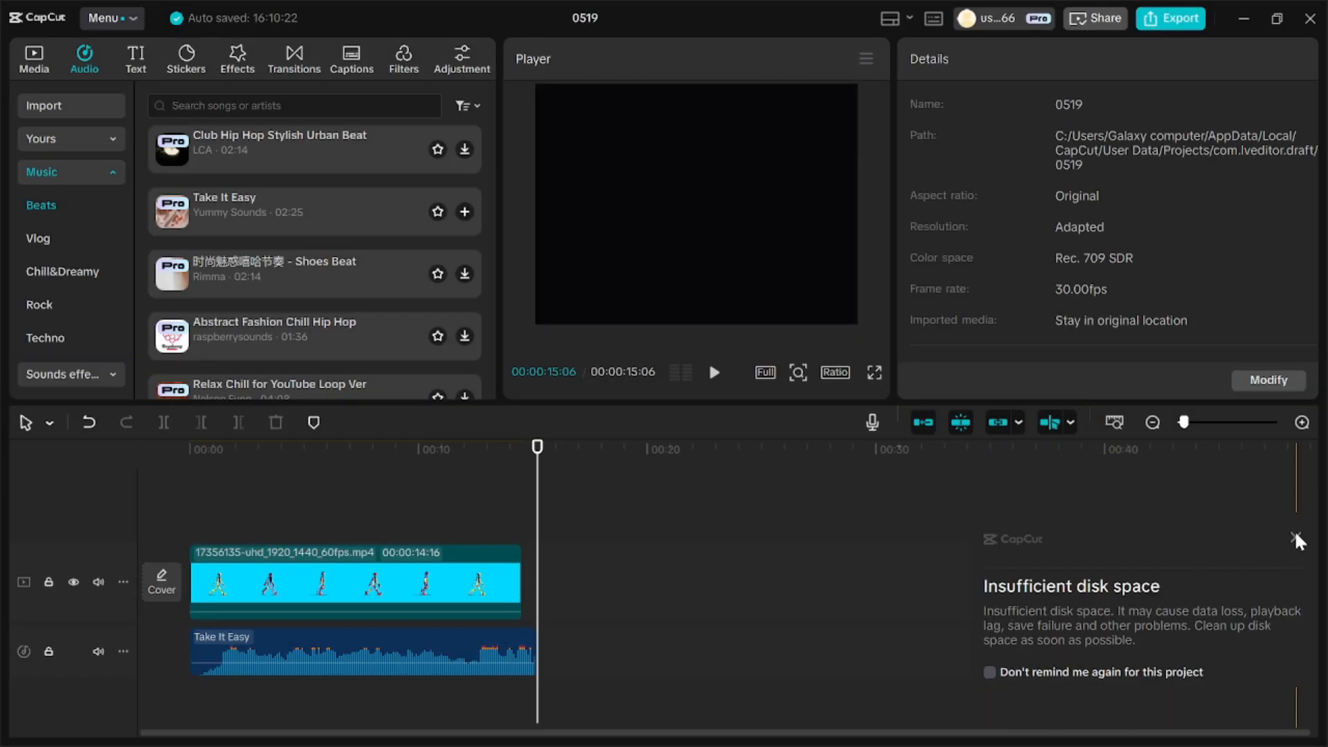
Step: Dismiss the disk space notice, return to Canva, and view the Brand Templates and Brand Kit options
left_click(1295, 538)
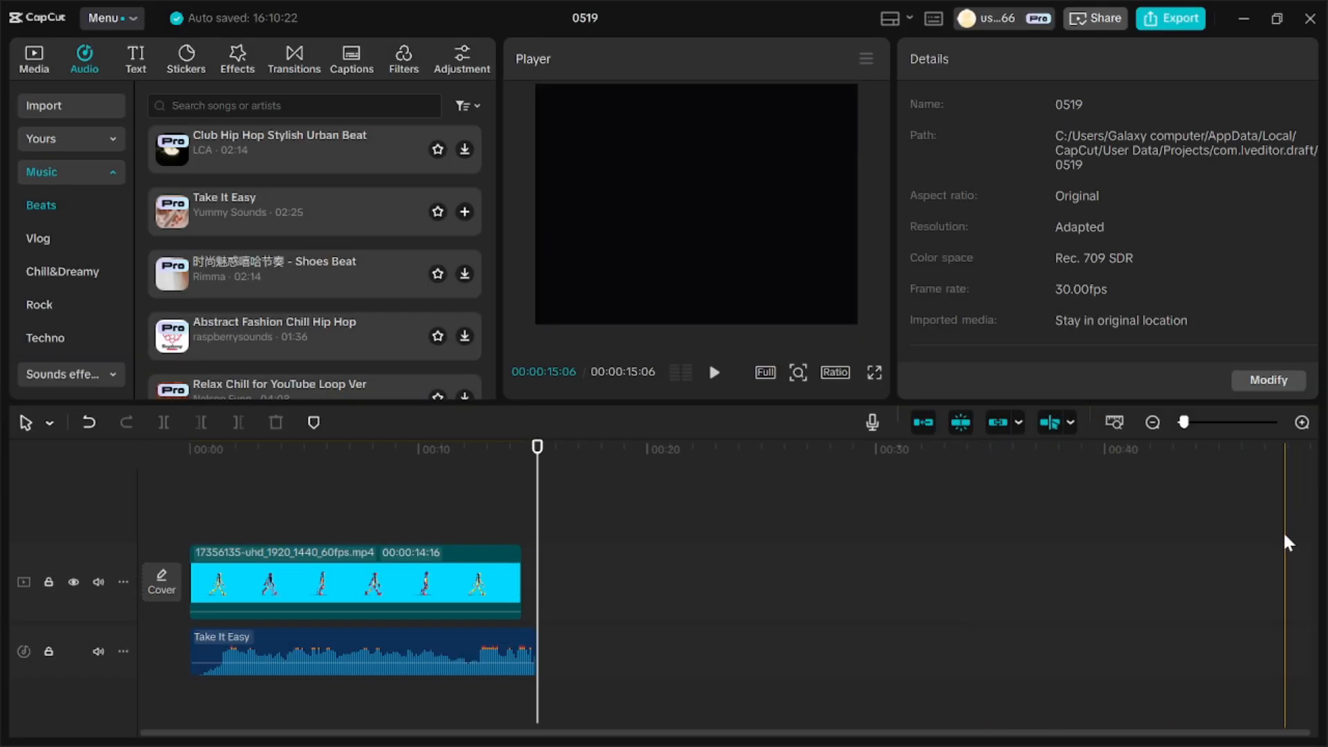
left_click(1243, 21)
left_click(381, 276)
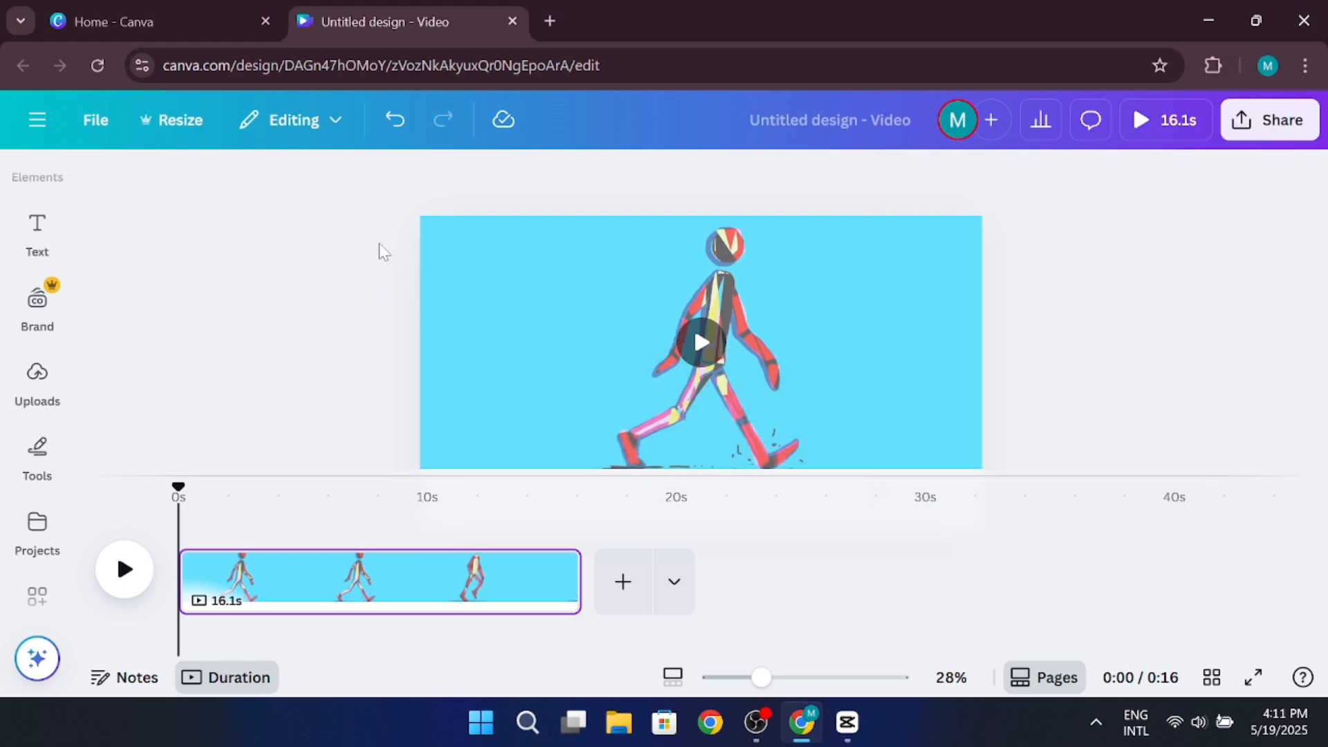
left_click(39, 303)
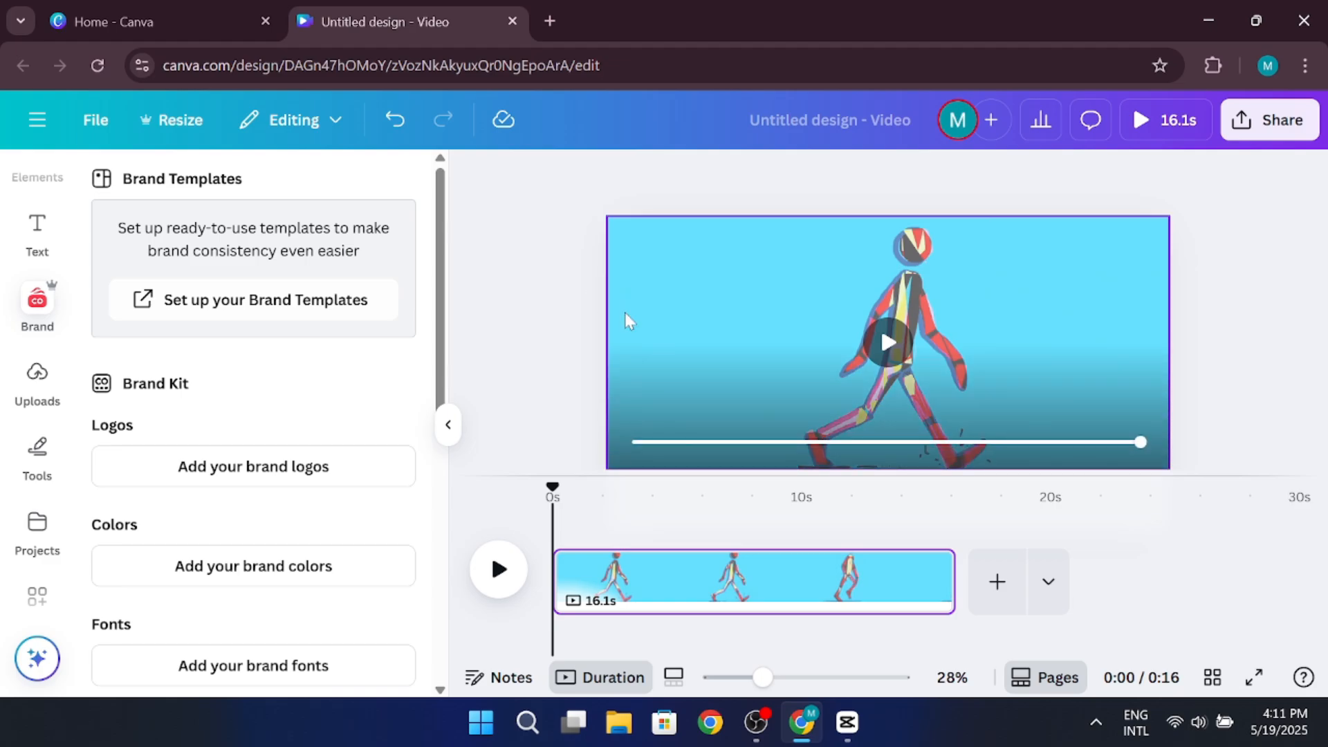
left_click(450, 426)
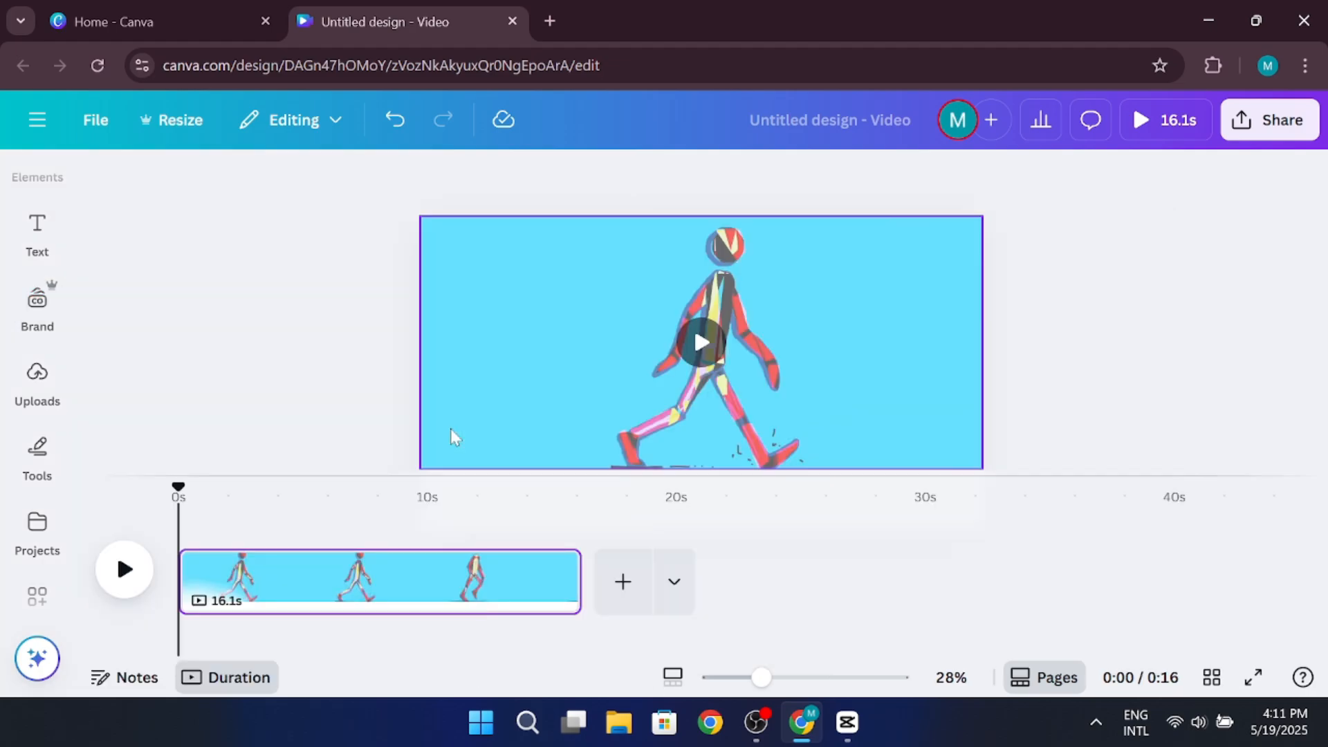
Step: Switch to CapCut, move the playhead to 00:00:02:04, and browse the Trending text effects
left_click(849, 730)
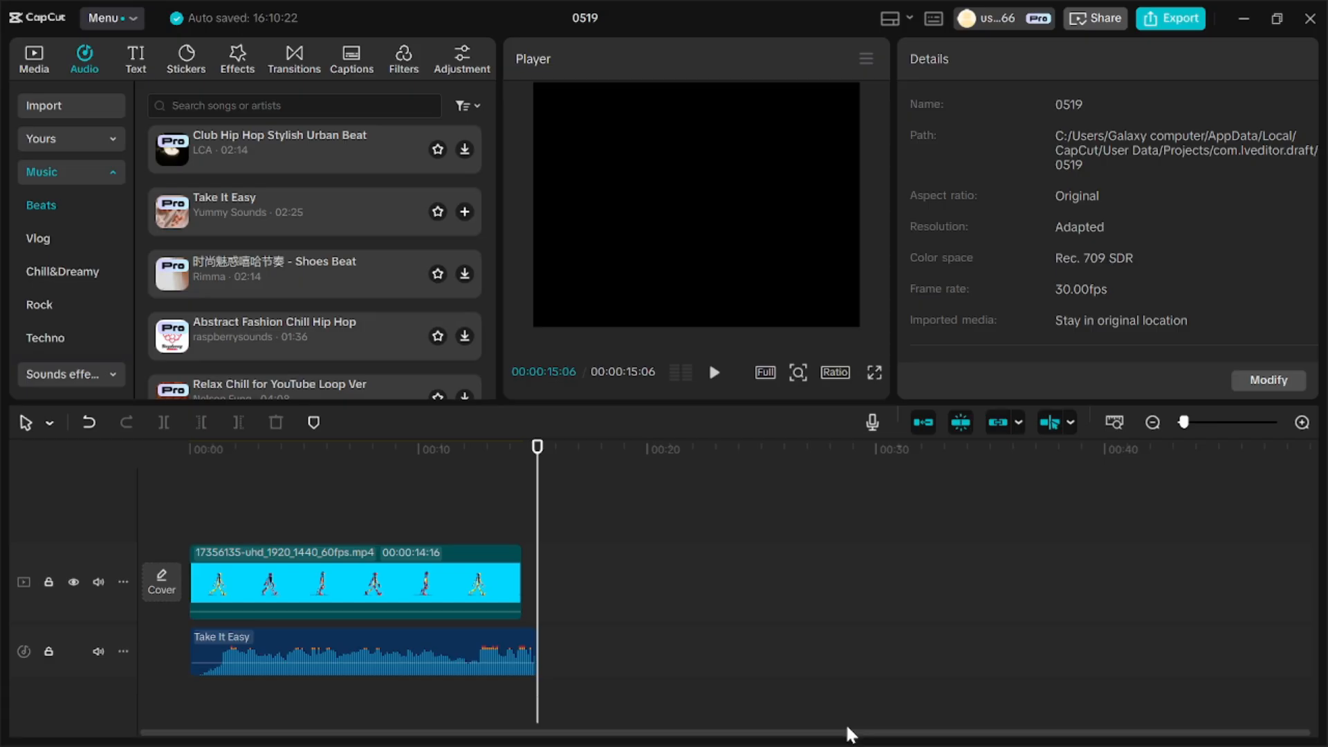
left_click(417, 475)
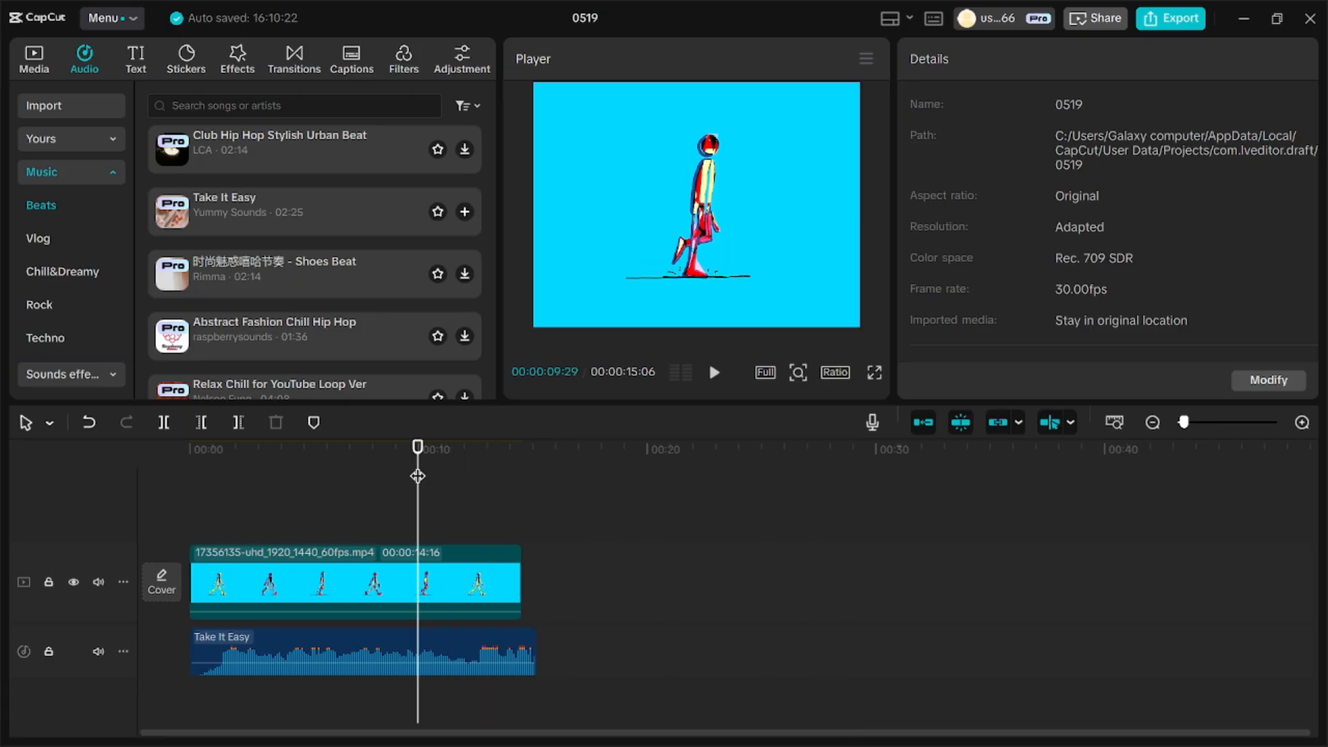
left_click_drag(418, 474, 238, 467)
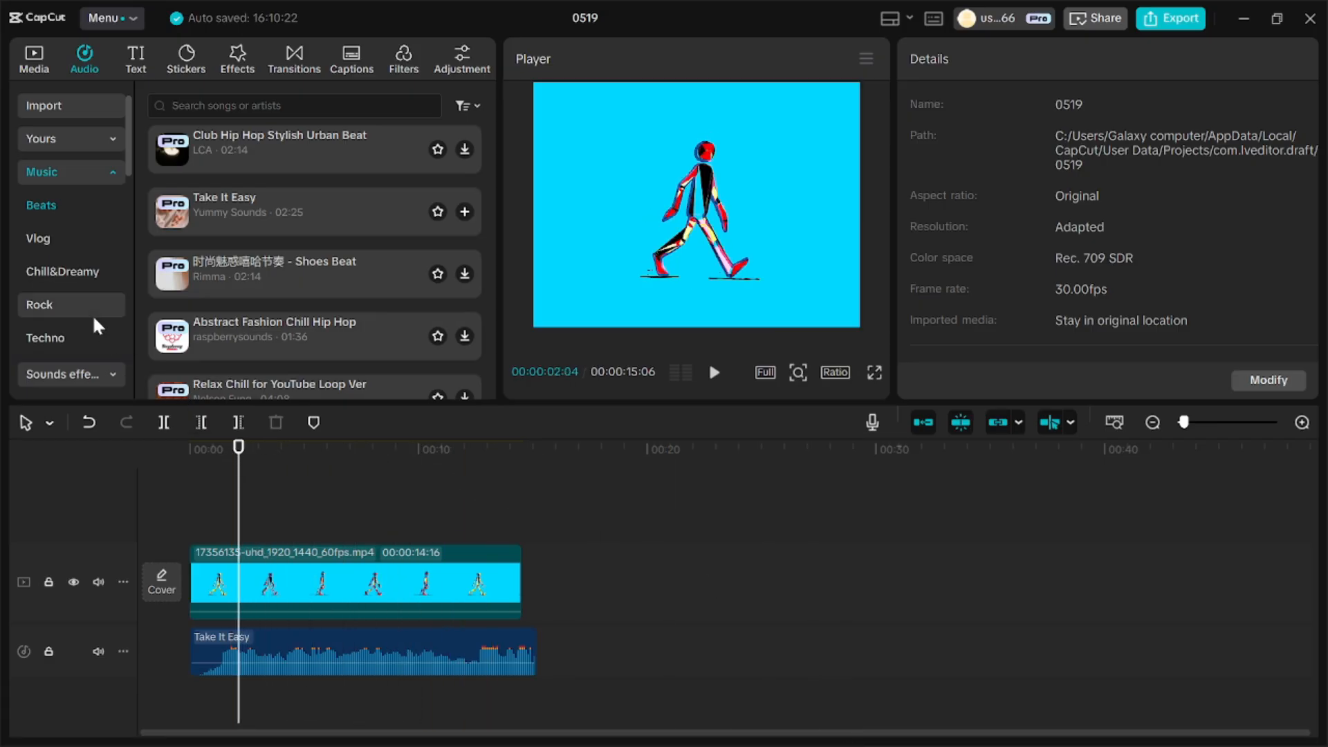
left_click(133, 74)
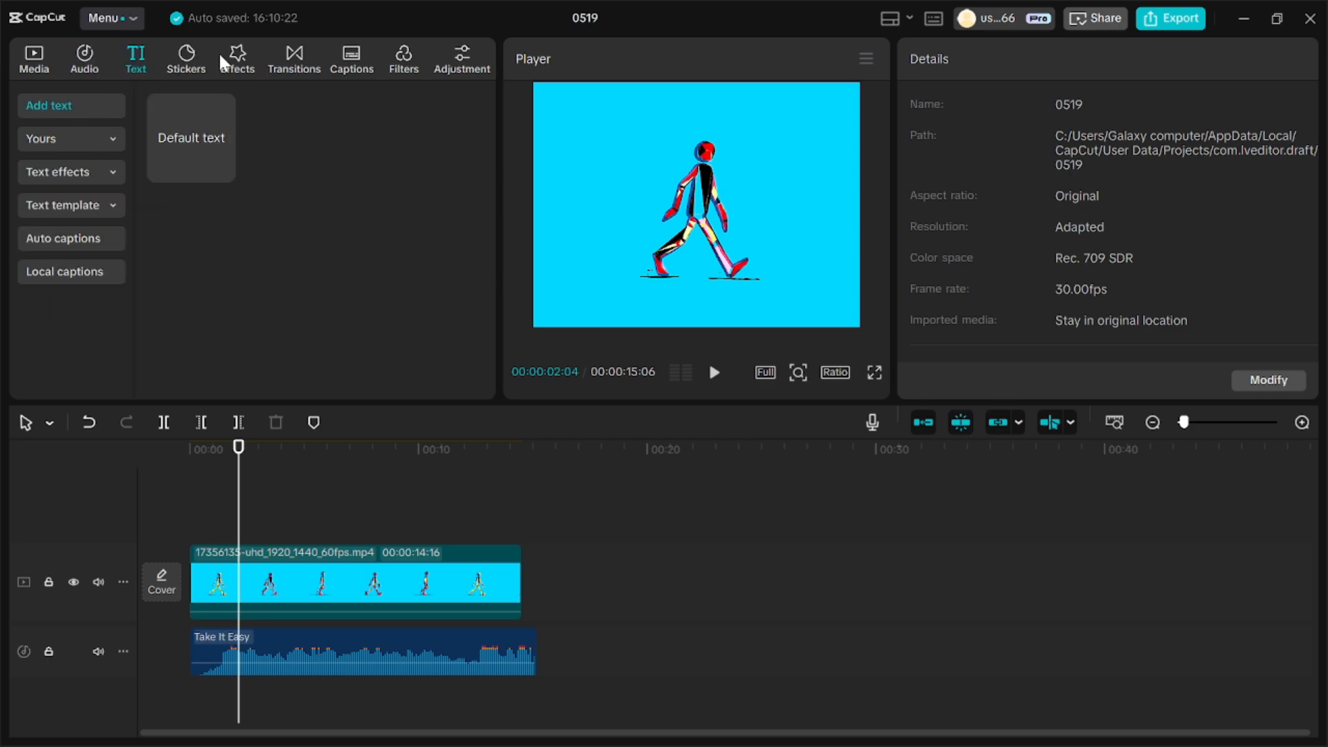
left_click(82, 181)
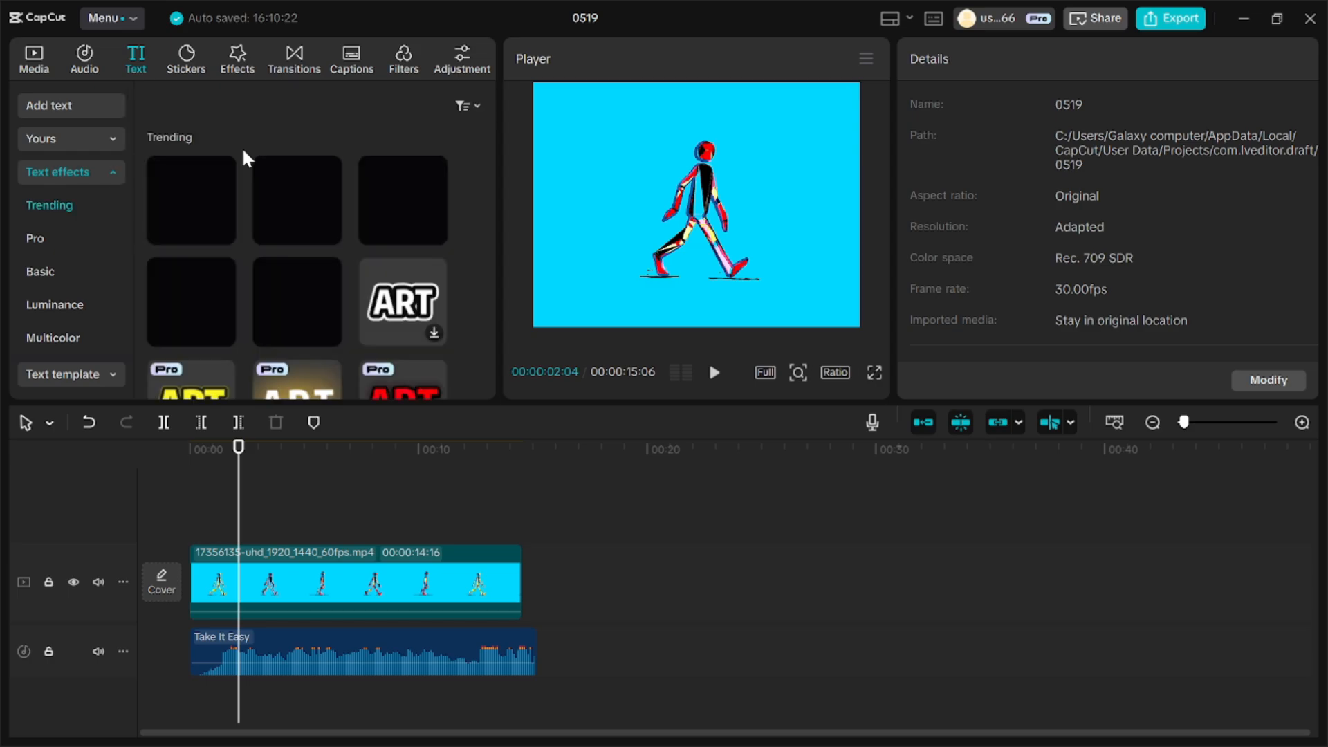
scroll(243, 158, "down", 3)
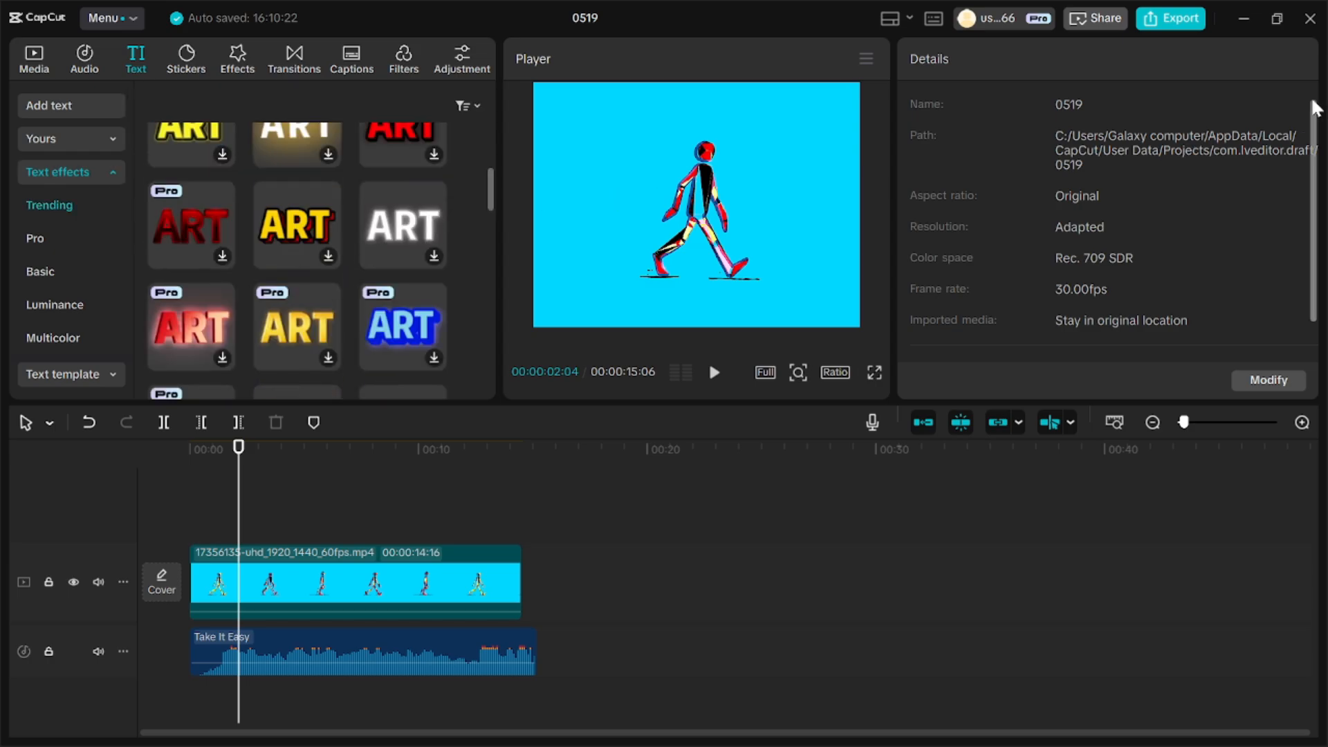
Step: Minimize the CapCut and Canva windows to show the desktop
left_click(1243, 19)
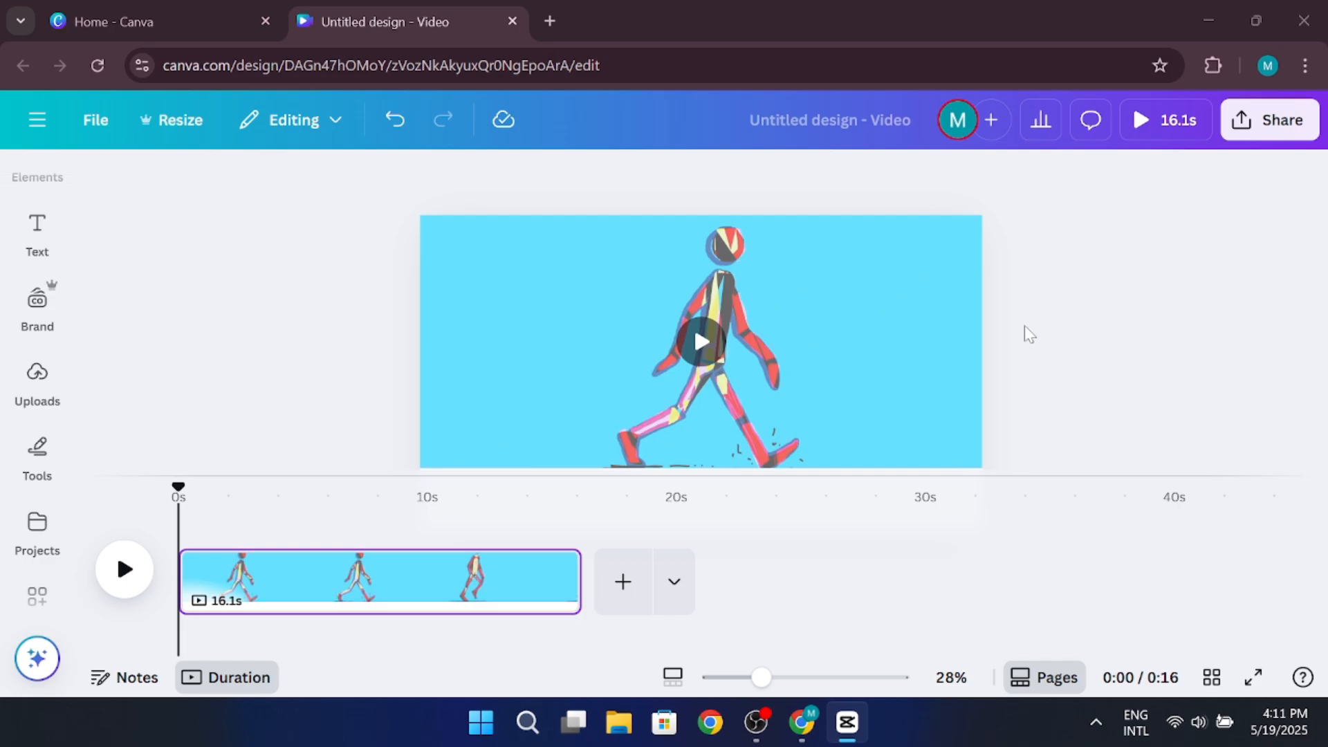
left_click(1213, 27)
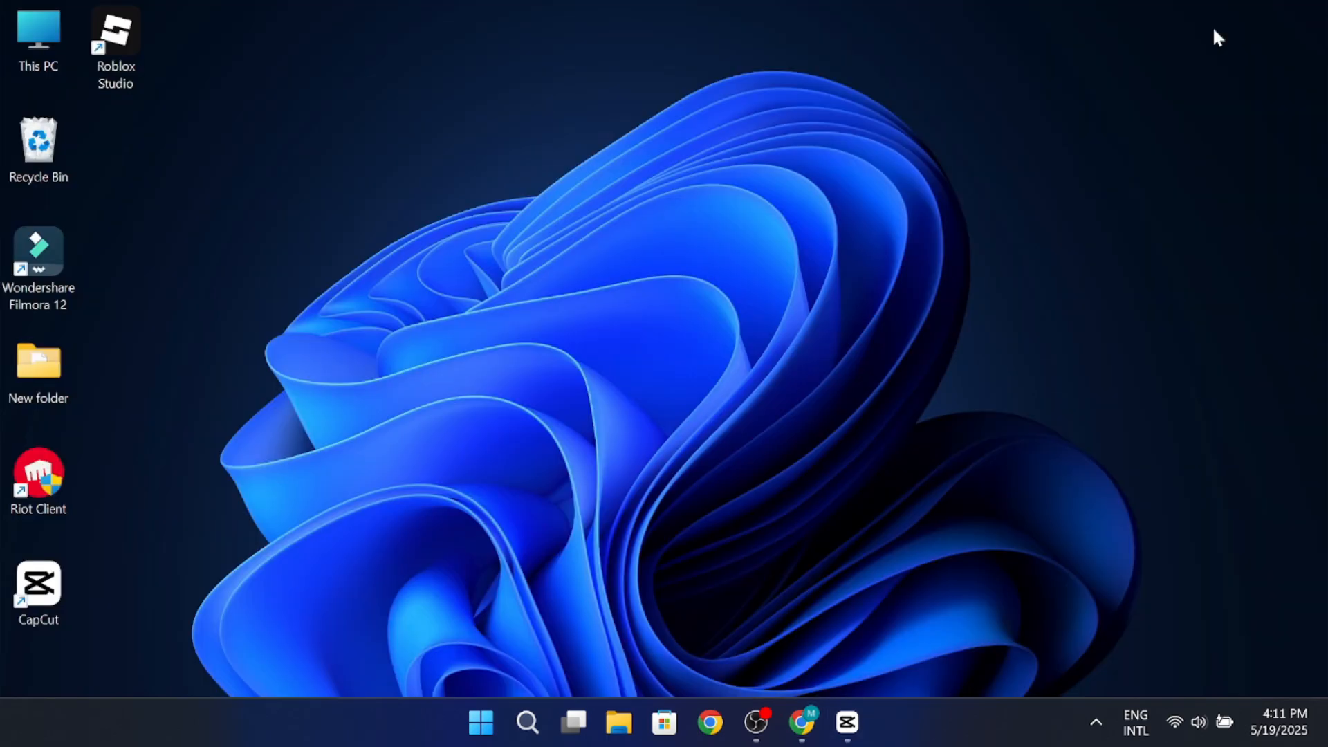